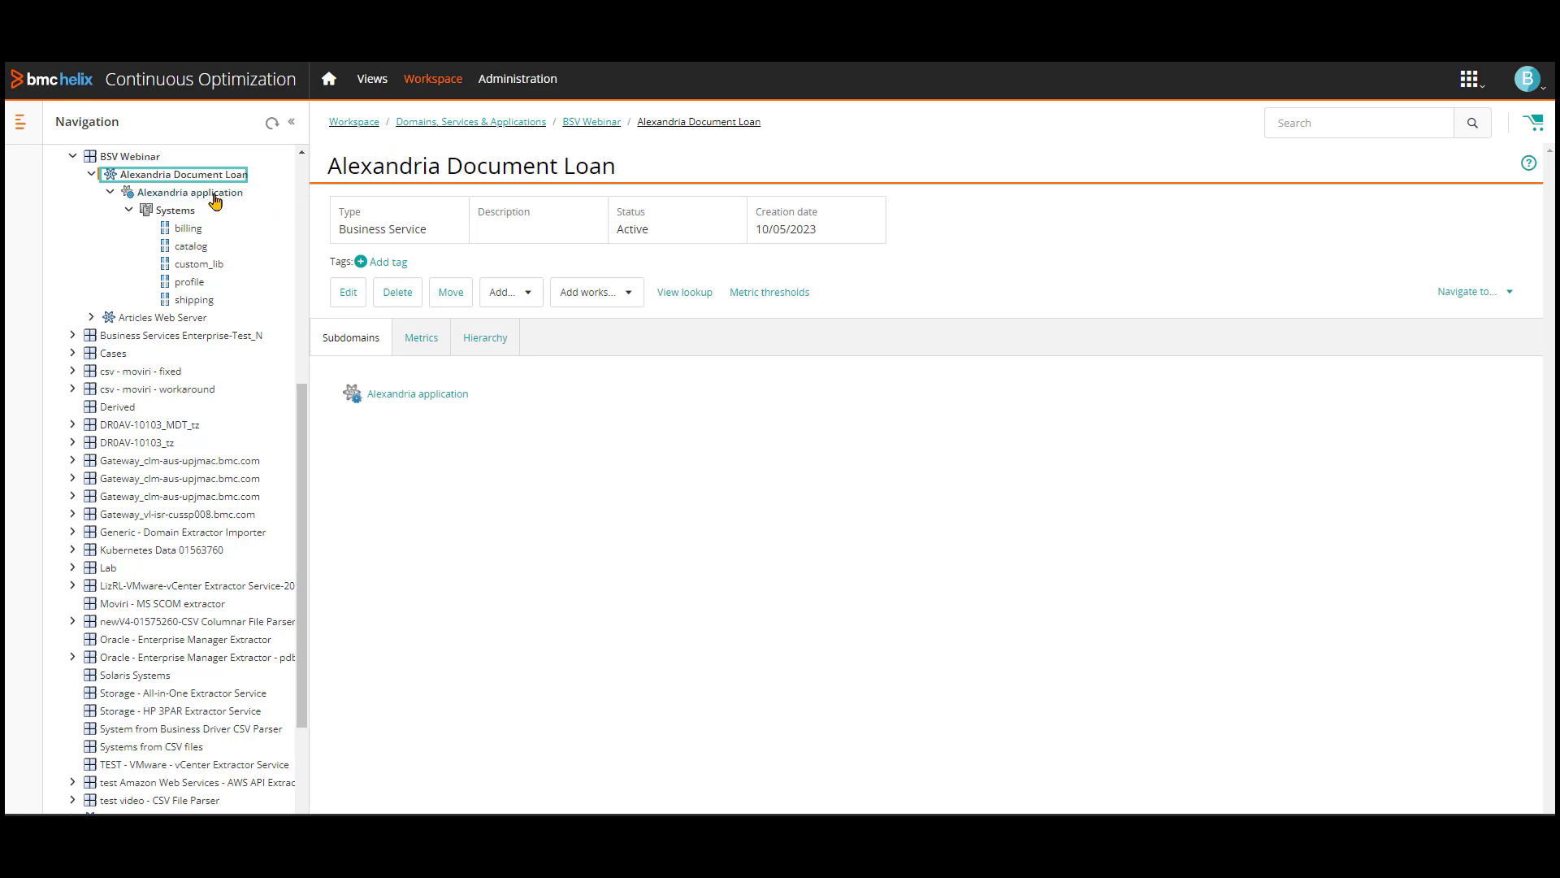
Review the Alexandria application, its billing system and the Articles Web Server service, and expand Articles Web Server in the navigation tree.
{"action": "left_click", "coordinate": [215, 199]}
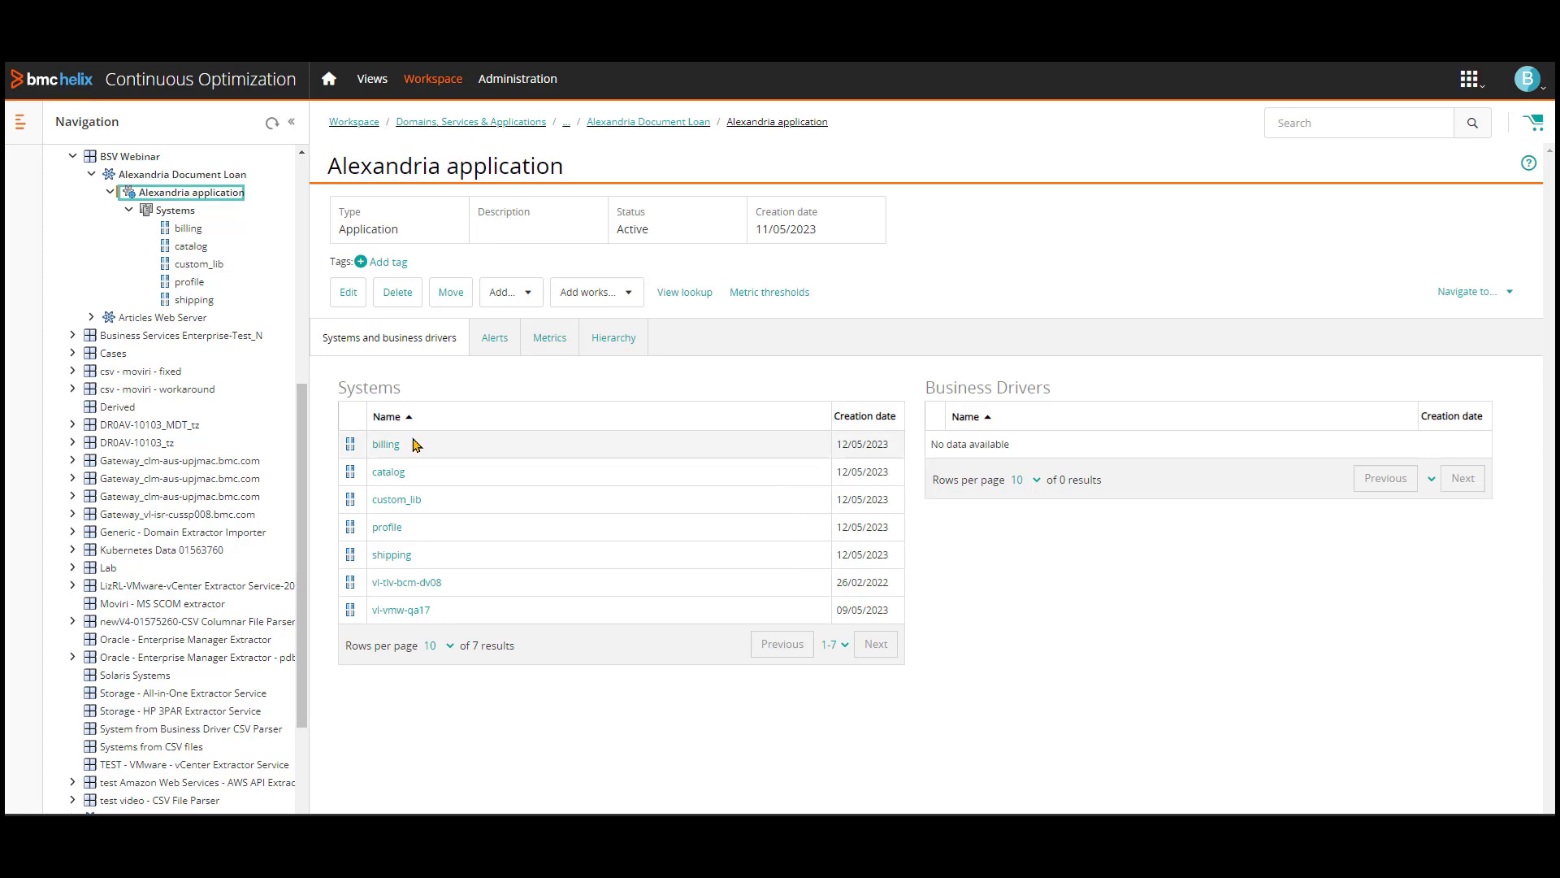
{"action": "left_click", "coordinate": [397, 445]}
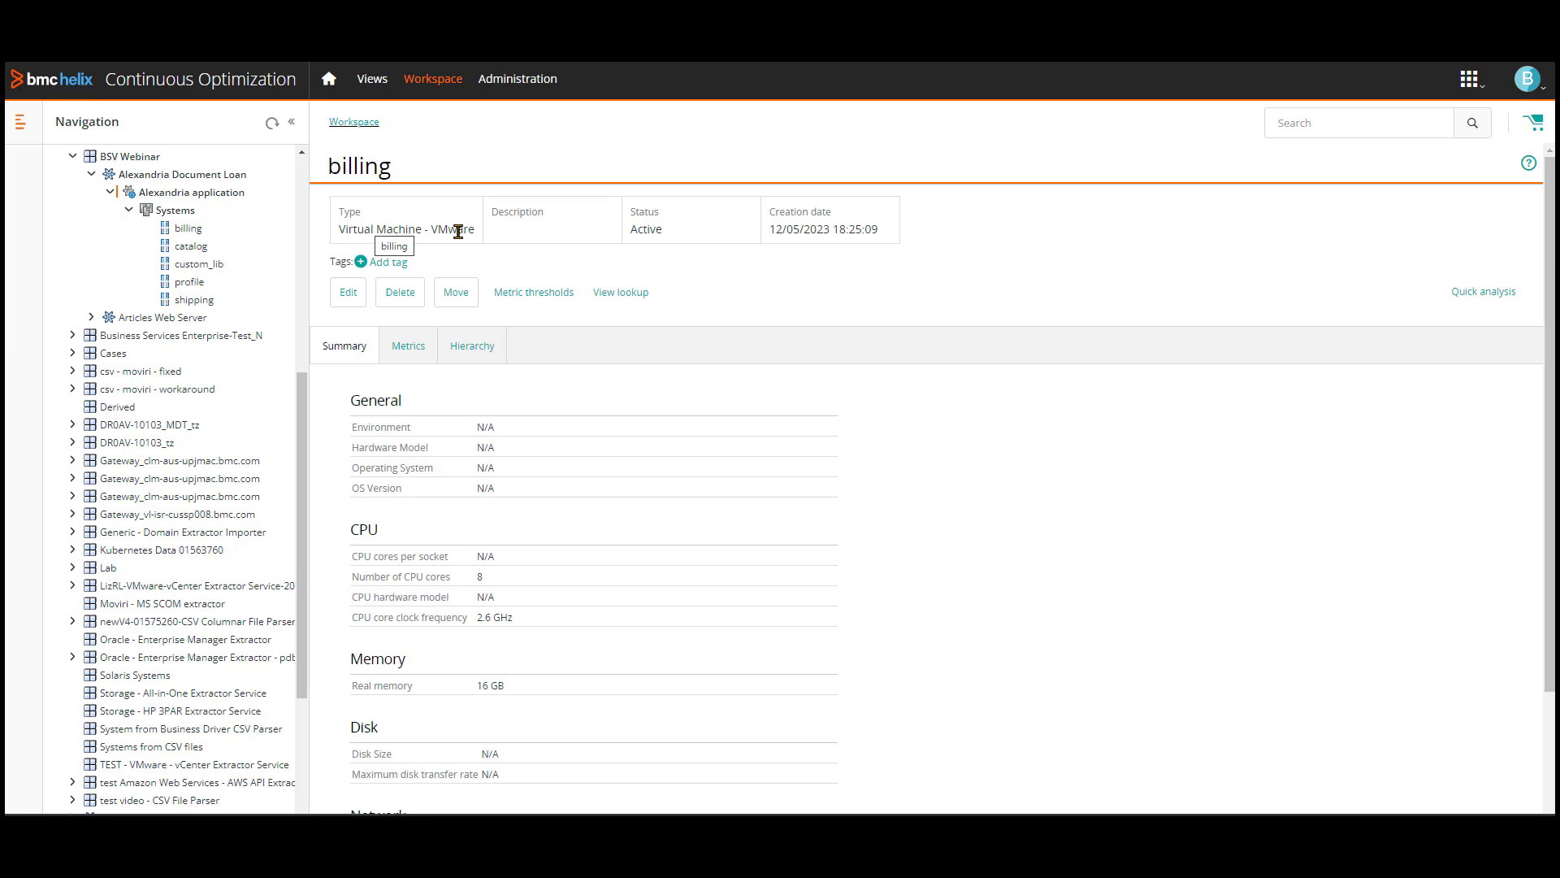
{"action": "left_click", "coordinate": [154, 317]}
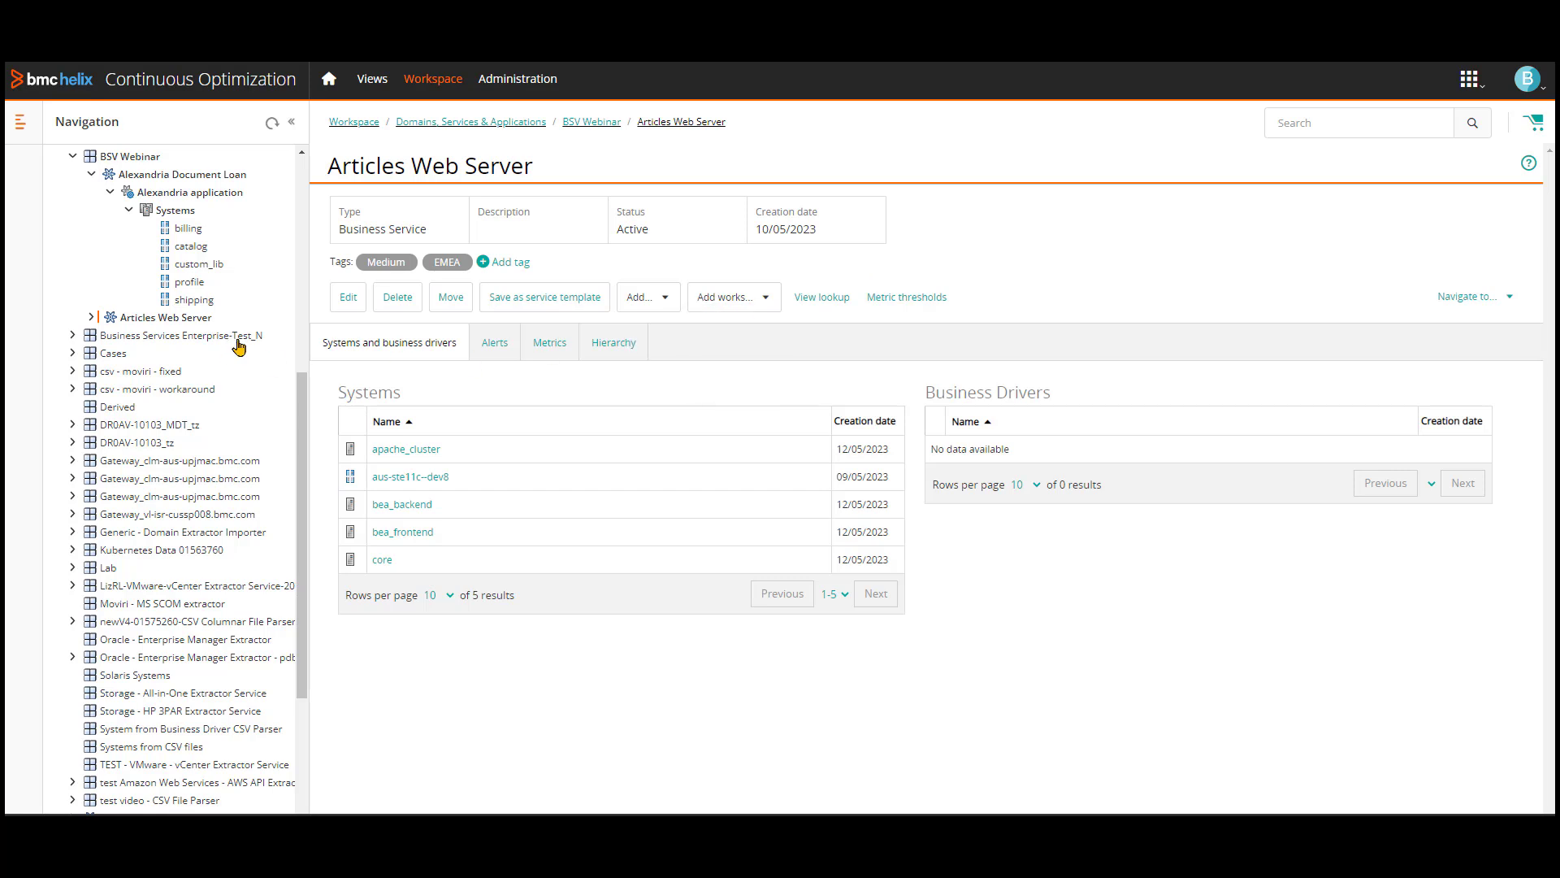
{"action": "left_click", "coordinate": [94, 317]}
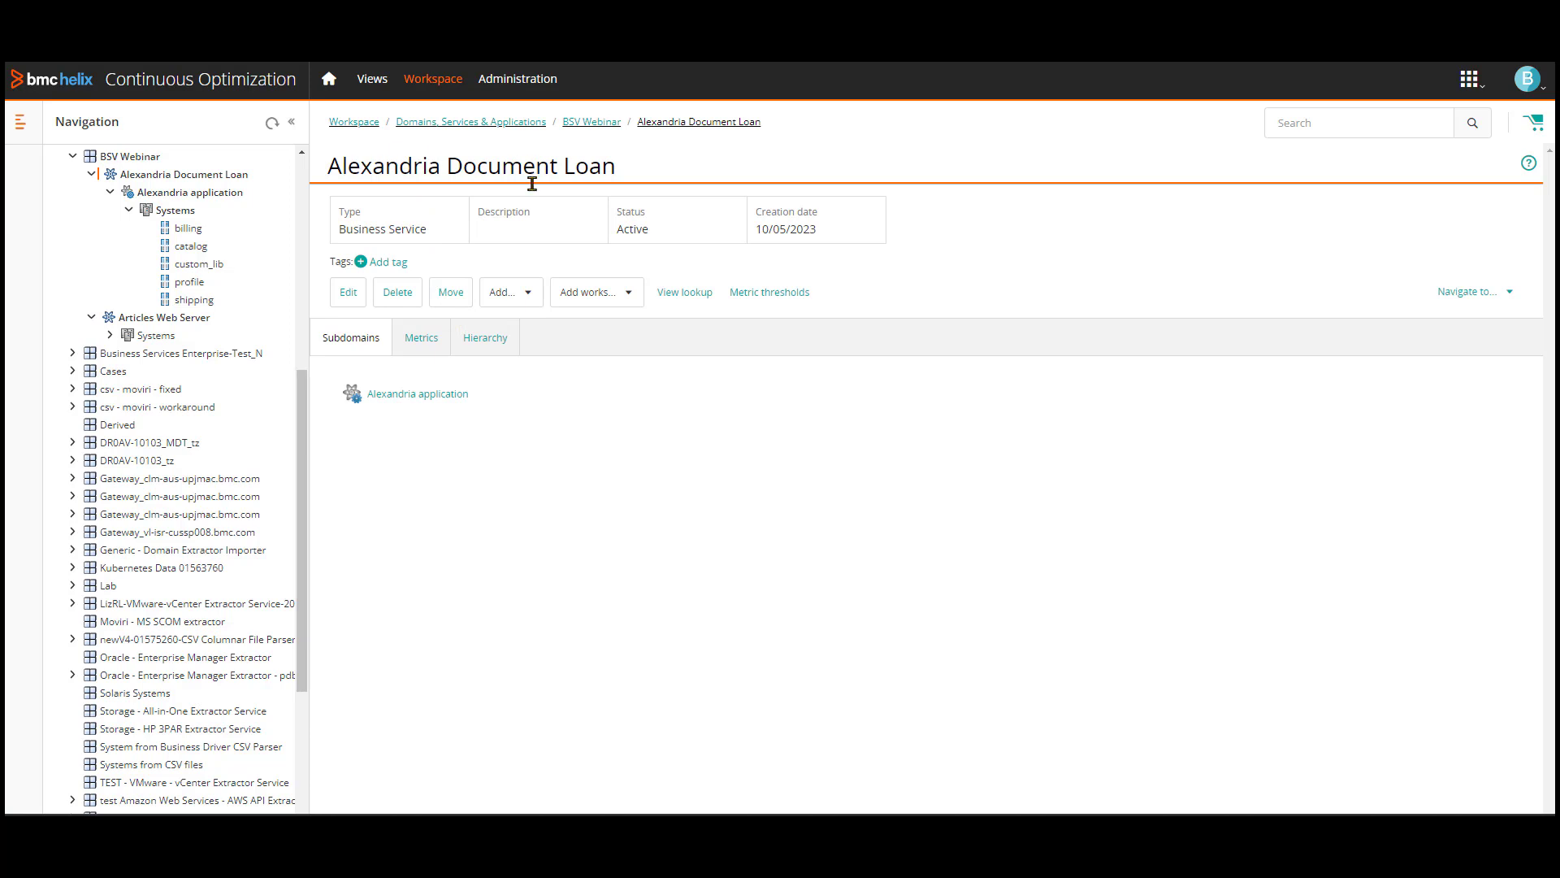
Add a tag named High of type Importance to the Alexandria Document Loan business service.
{"action": "left_click", "coordinate": [399, 263]}
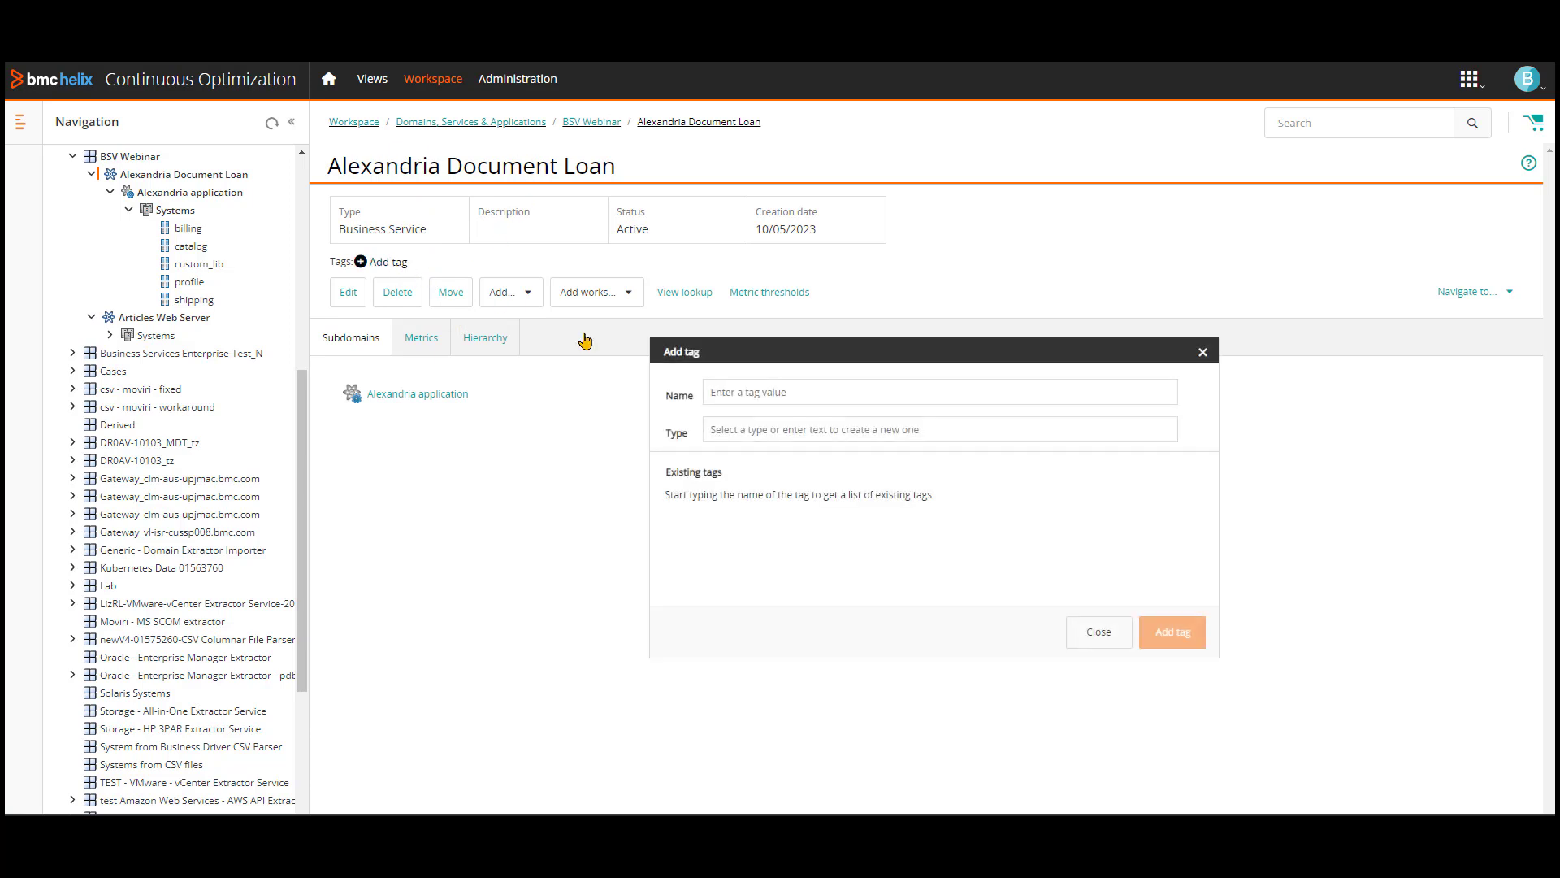
{"action": "left_click", "coordinate": [1168, 435]}
{"action": "scroll", "coordinate": [1257, 580], "scroll_direction": "down", "scroll_amount": 1}
{"action": "scroll", "coordinate": [1259, 578], "scroll_direction": "down", "scroll_amount": 3}
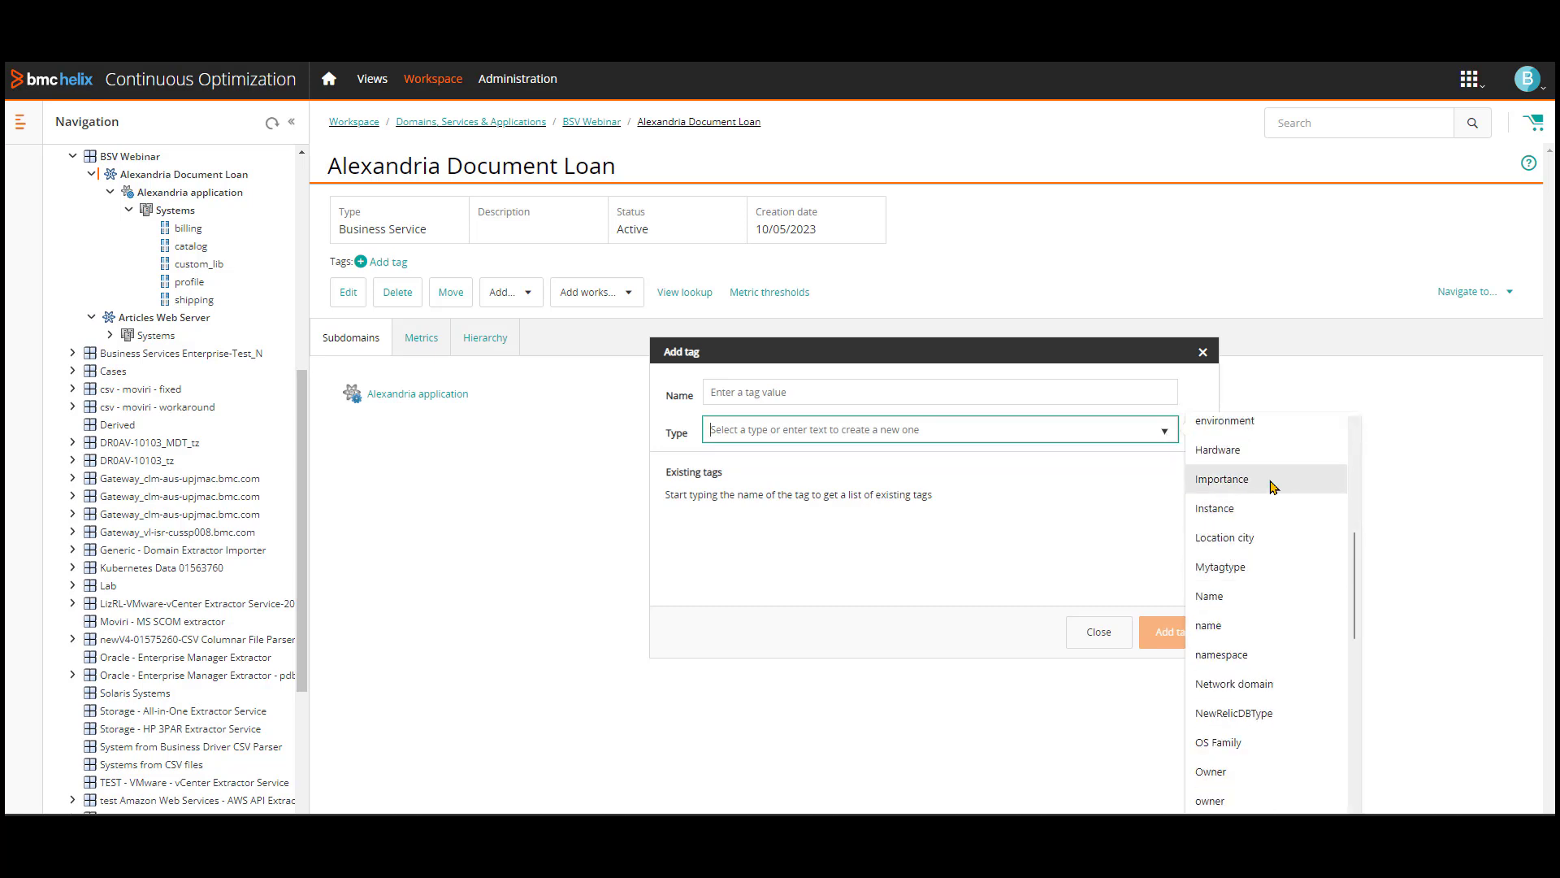
{"action": "left_click", "coordinate": [1273, 481]}
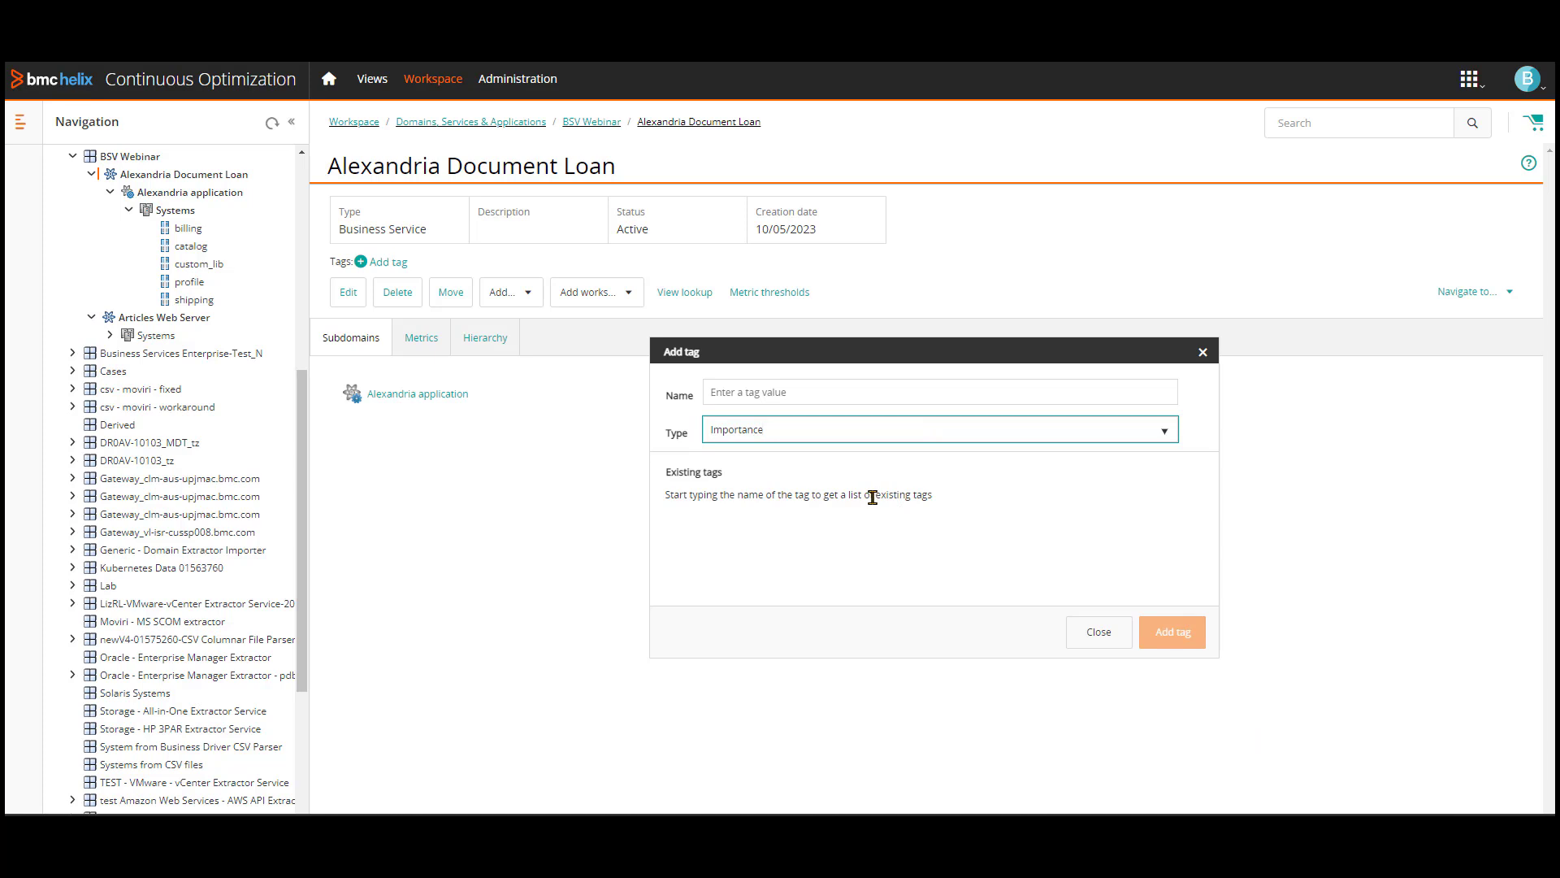
{"action": "left_click", "coordinate": [800, 396]}
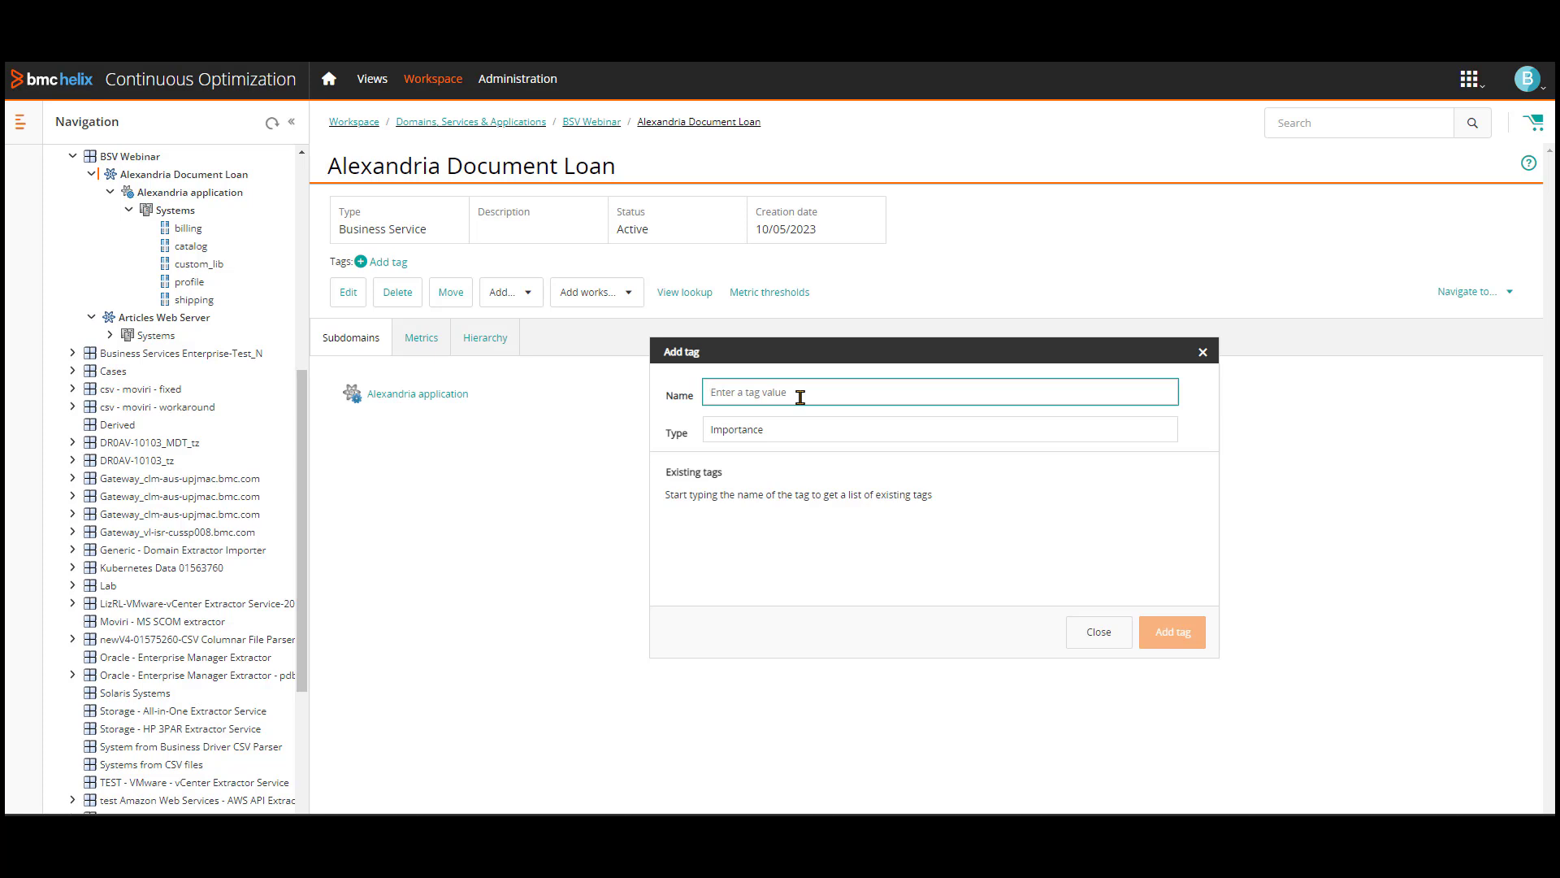
{"action": "type", "text": "High"}
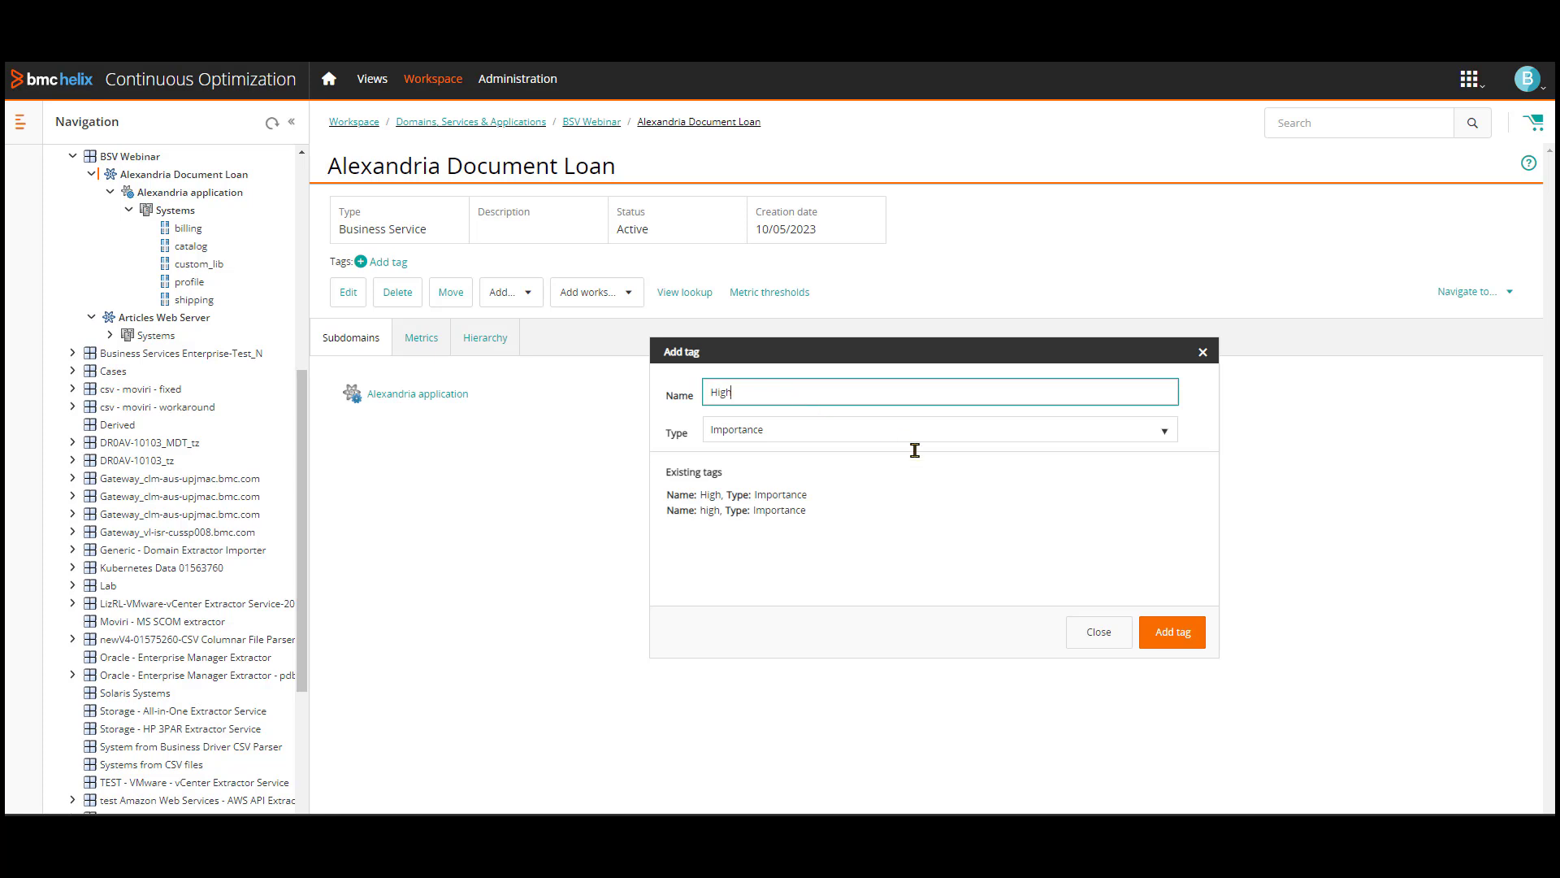
{"action": "left_click", "coordinate": [1175, 635]}
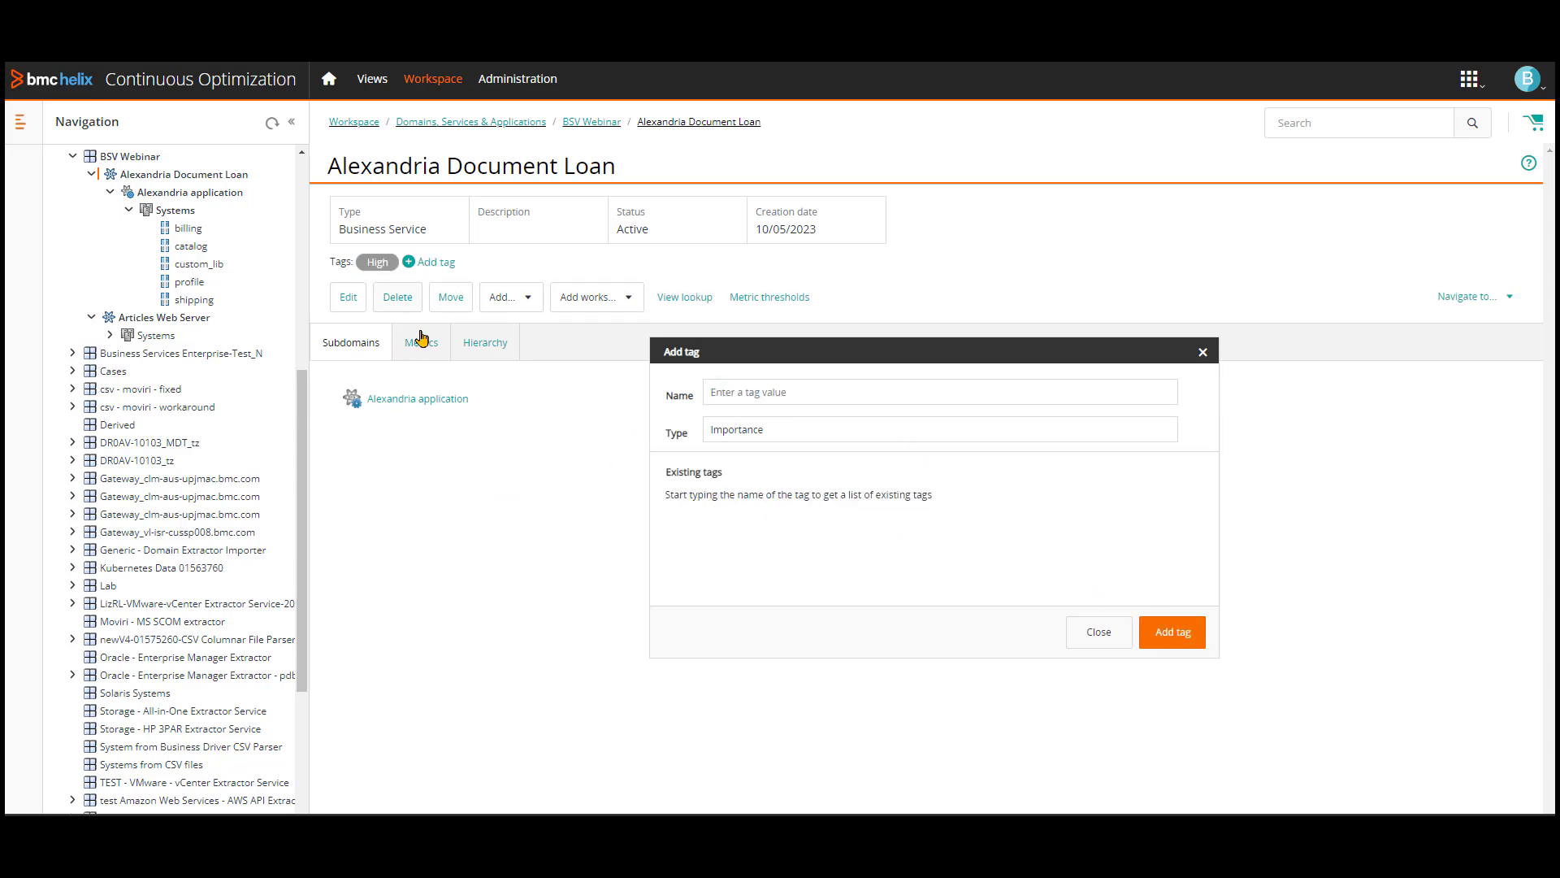
Check the tags on the Alexandria application, its billing system, the Articles Web Server service and its apache_cluster system.
{"action": "left_click", "coordinate": [218, 193]}
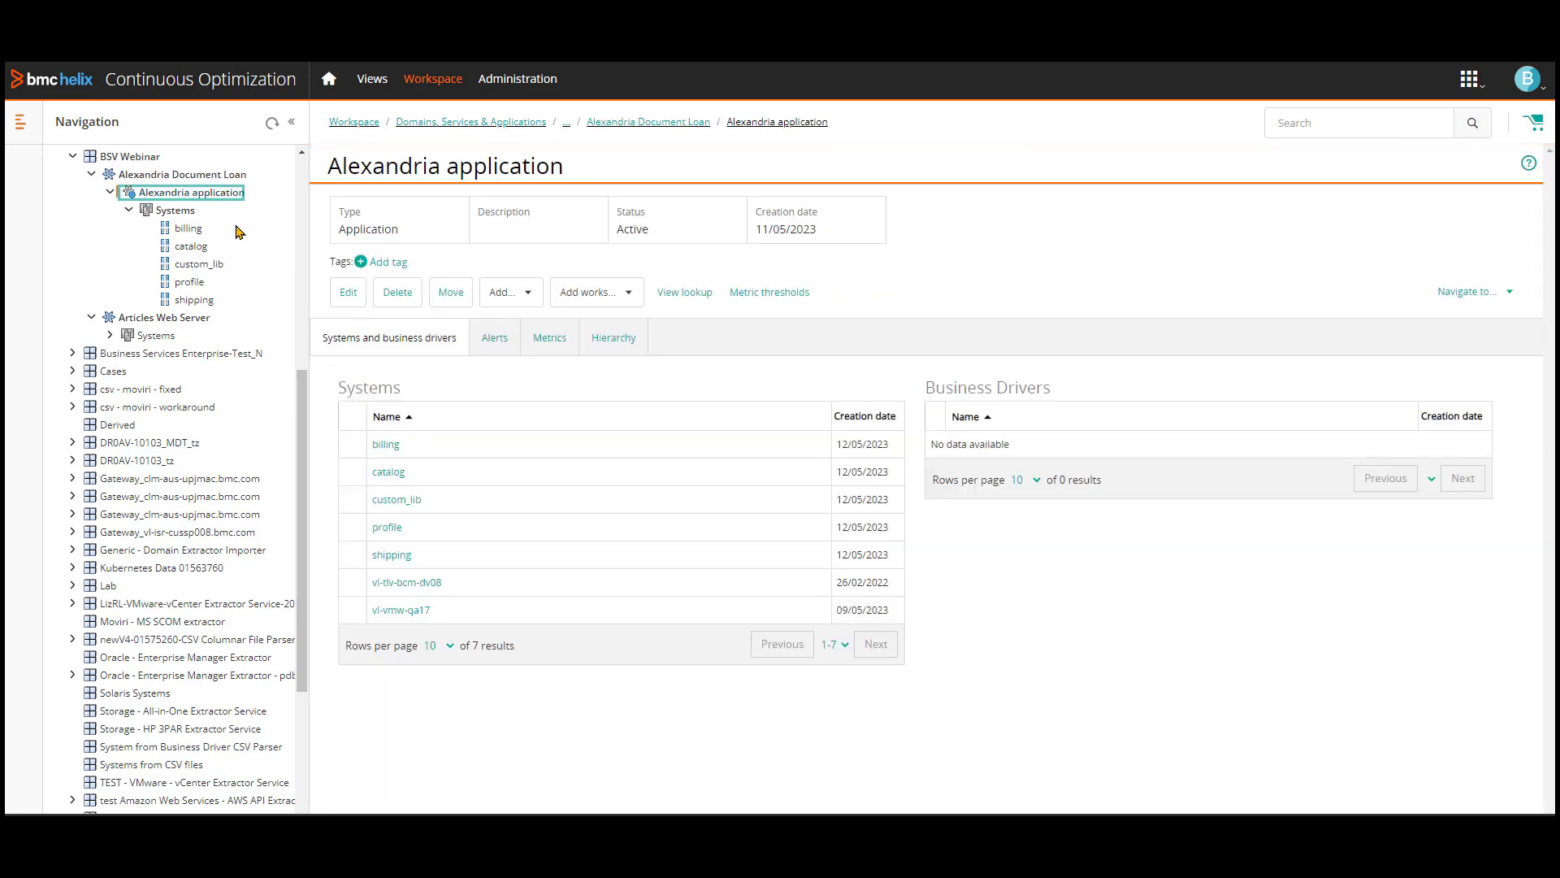
{"action": "left_click", "coordinate": [193, 229]}
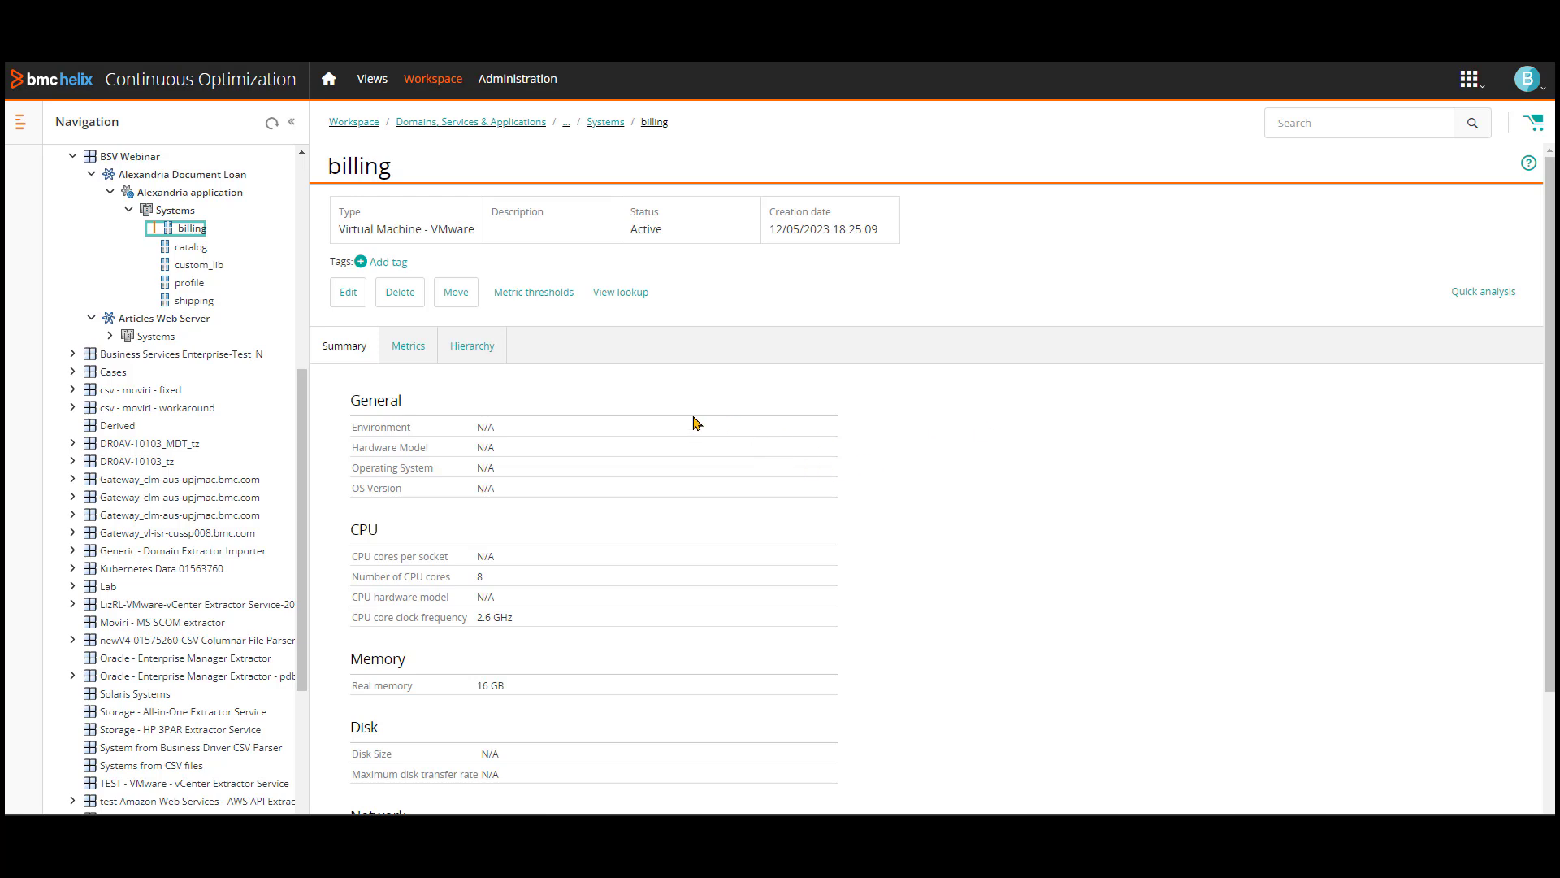
{"action": "left_click", "coordinate": [150, 318]}
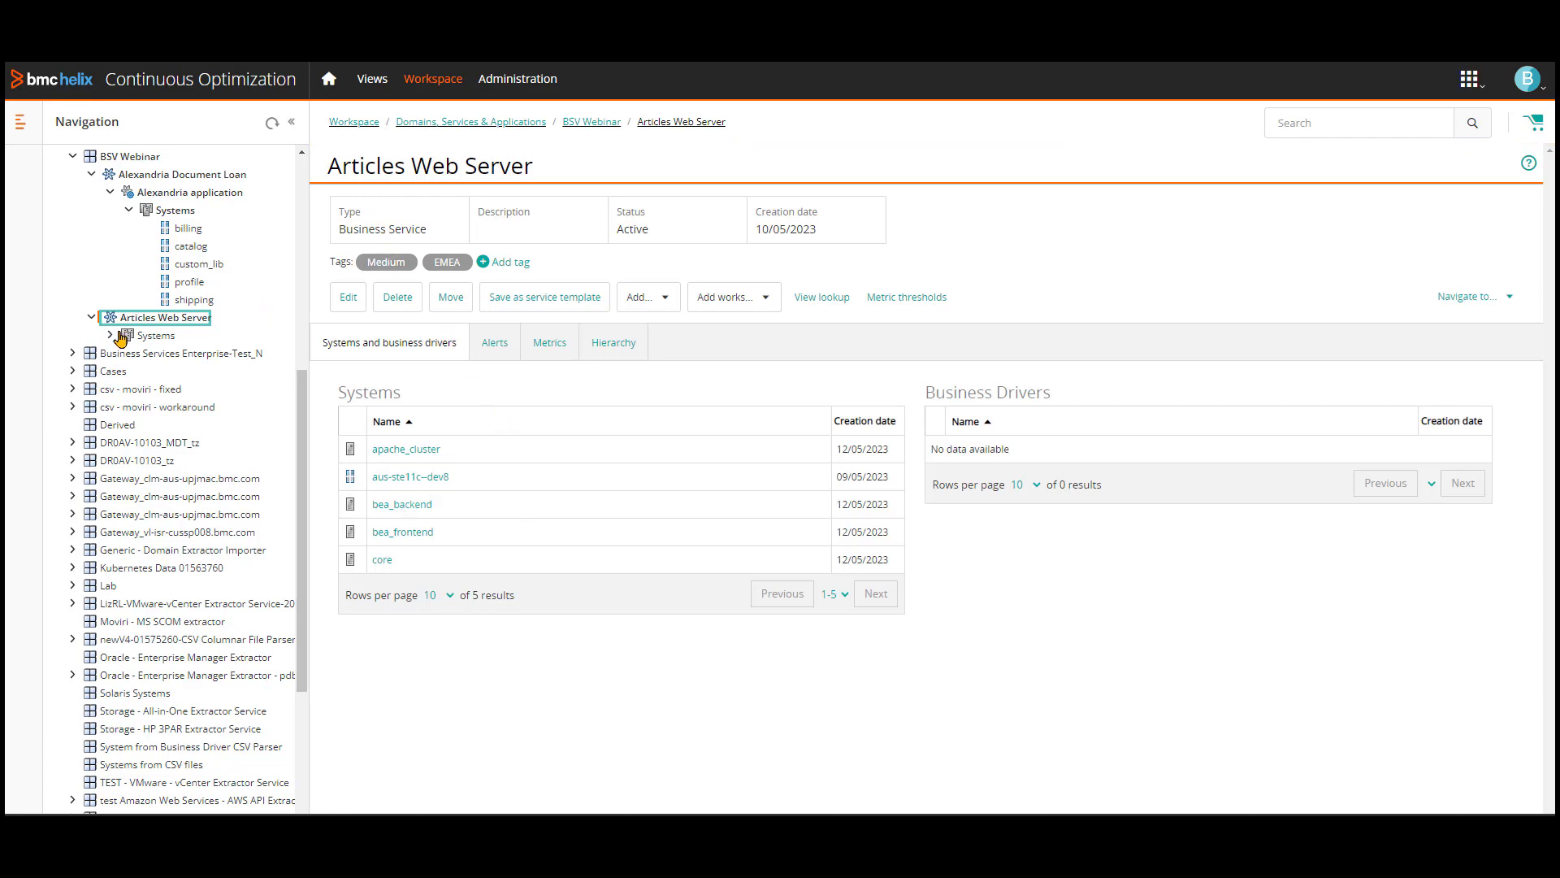
{"action": "left_click", "coordinate": [413, 449]}
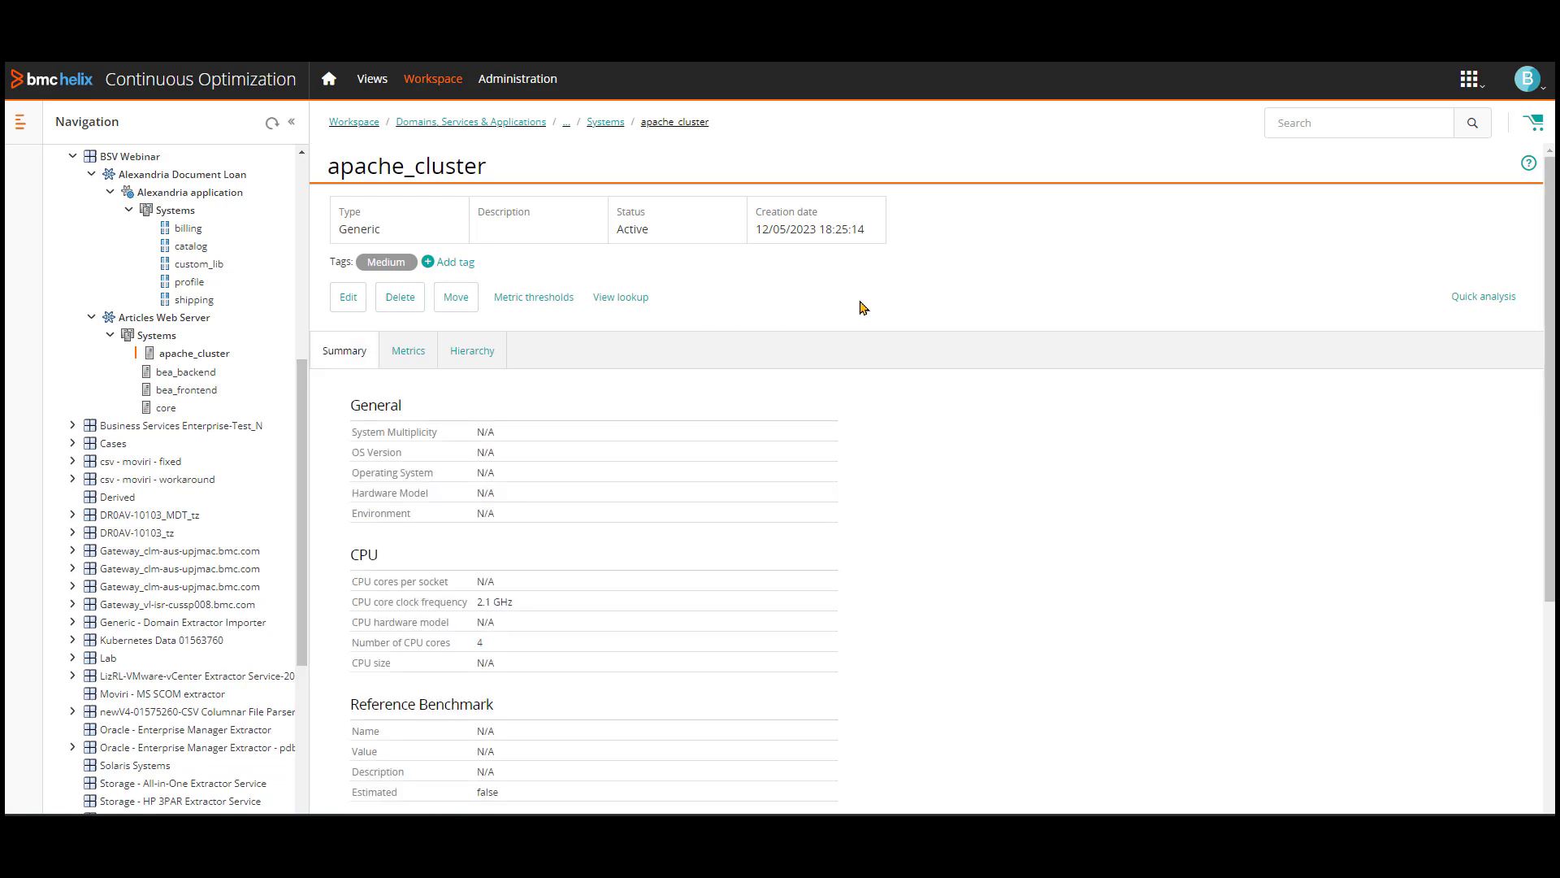
{"action": "mouse_move", "coordinate": [390, 268]}
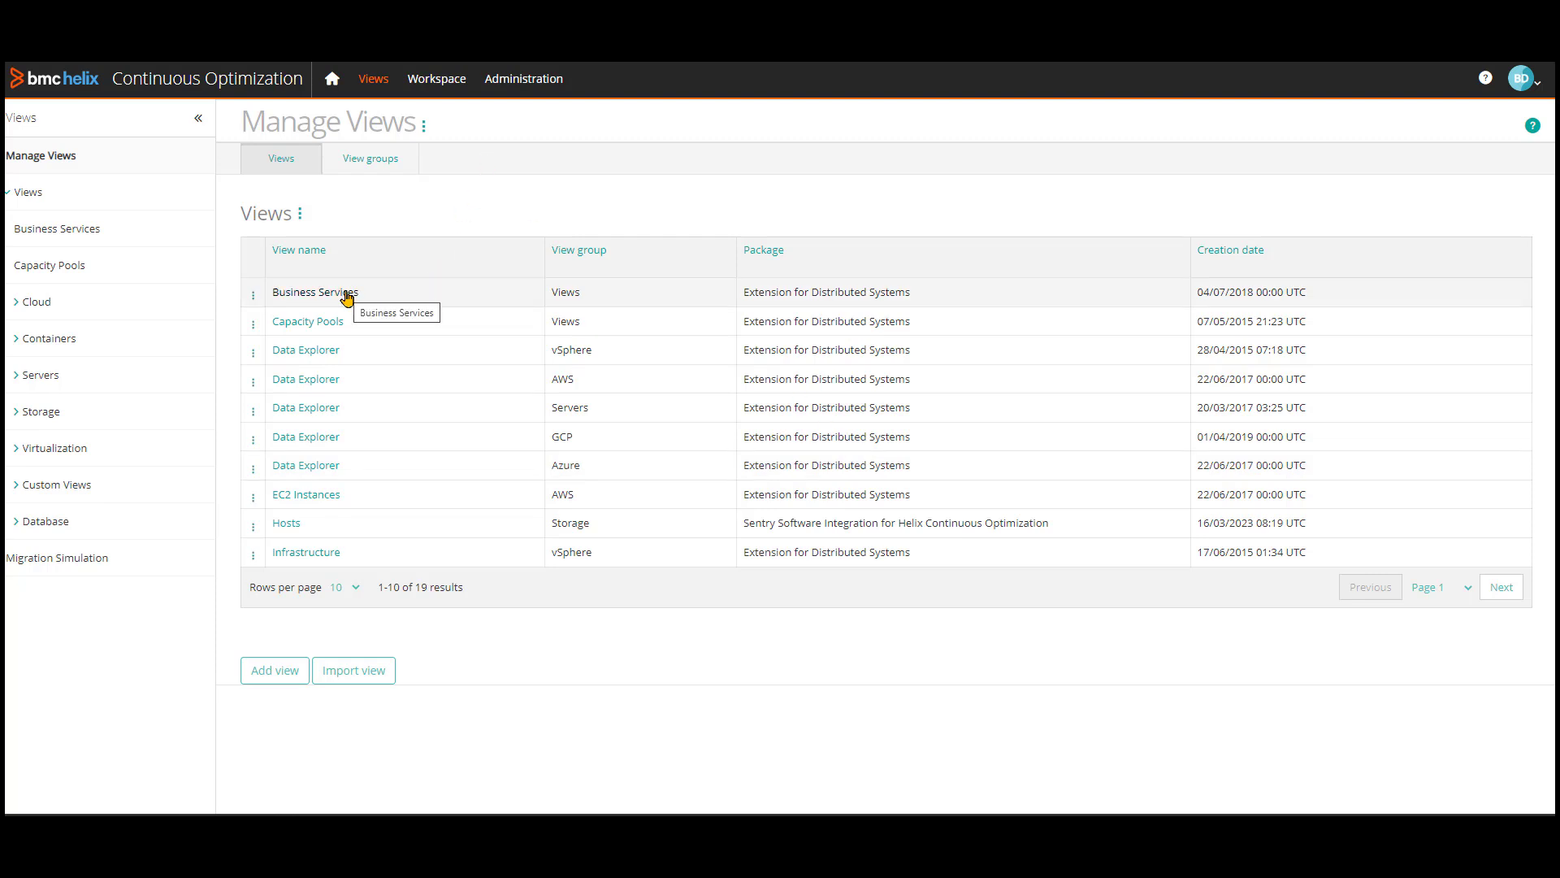
Open the access rights of the Business Services view for editing.
{"action": "left_click", "coordinate": [253, 295]}
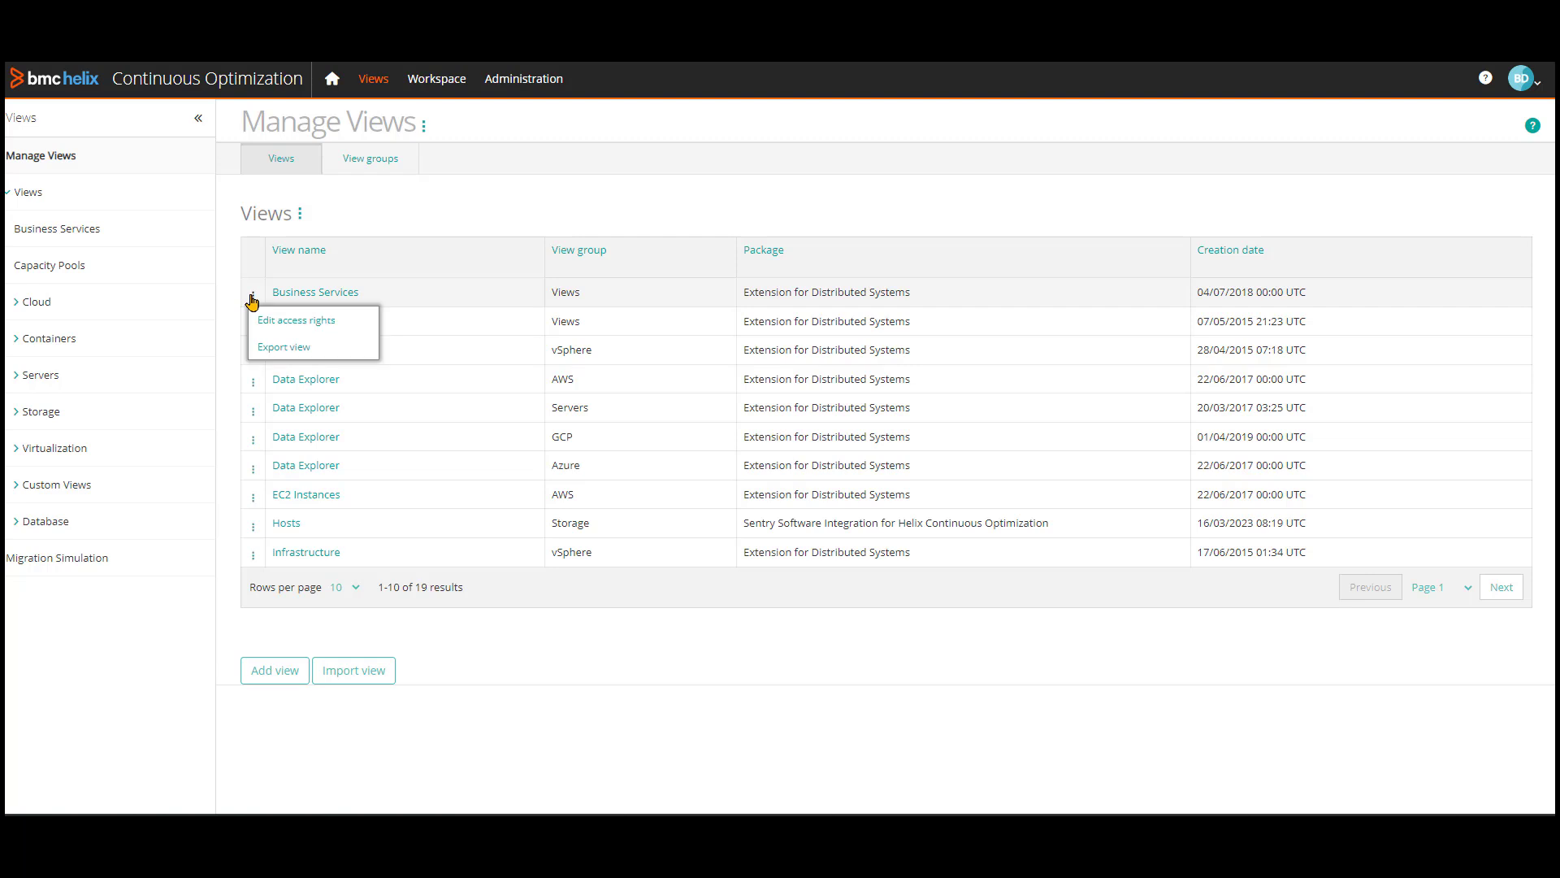
{"action": "left_click", "coordinate": [318, 323]}
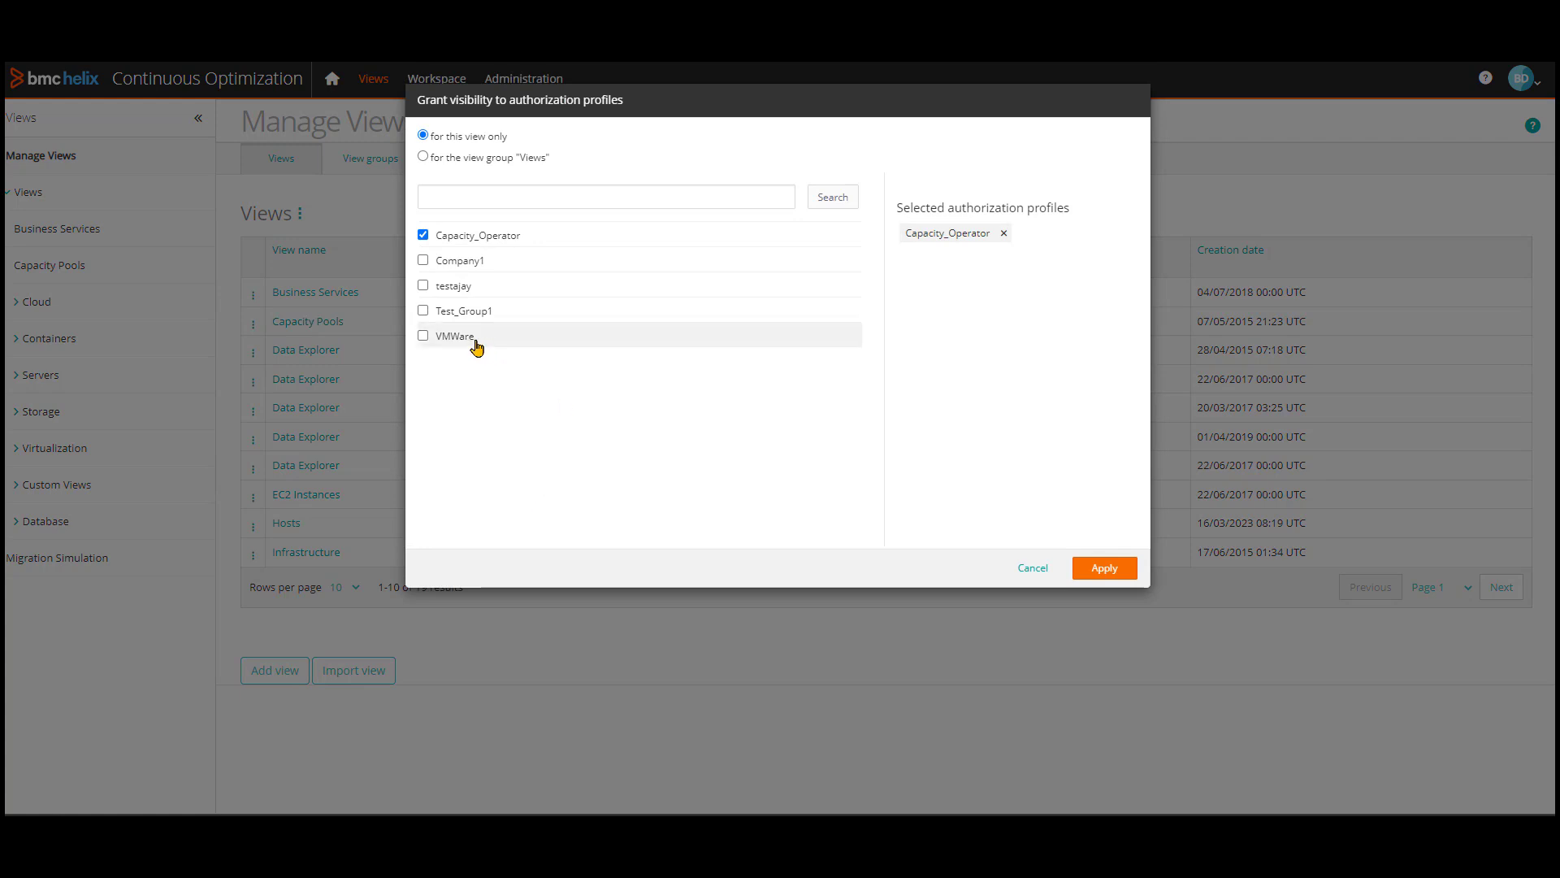
{"action": "left_click", "coordinate": [424, 336]}
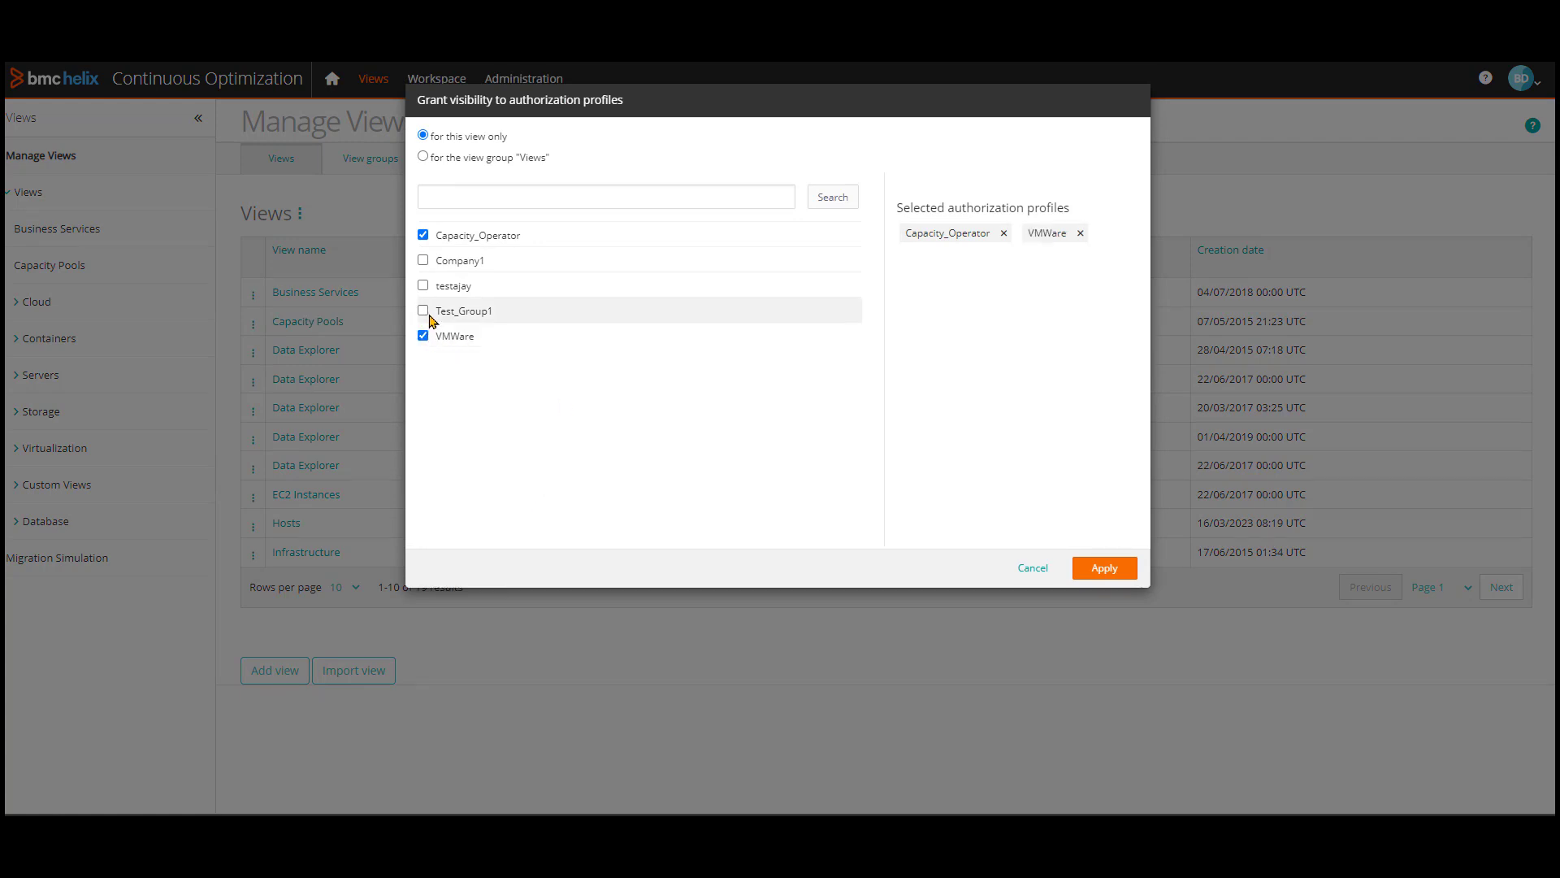
{"action": "left_click", "coordinate": [423, 310]}
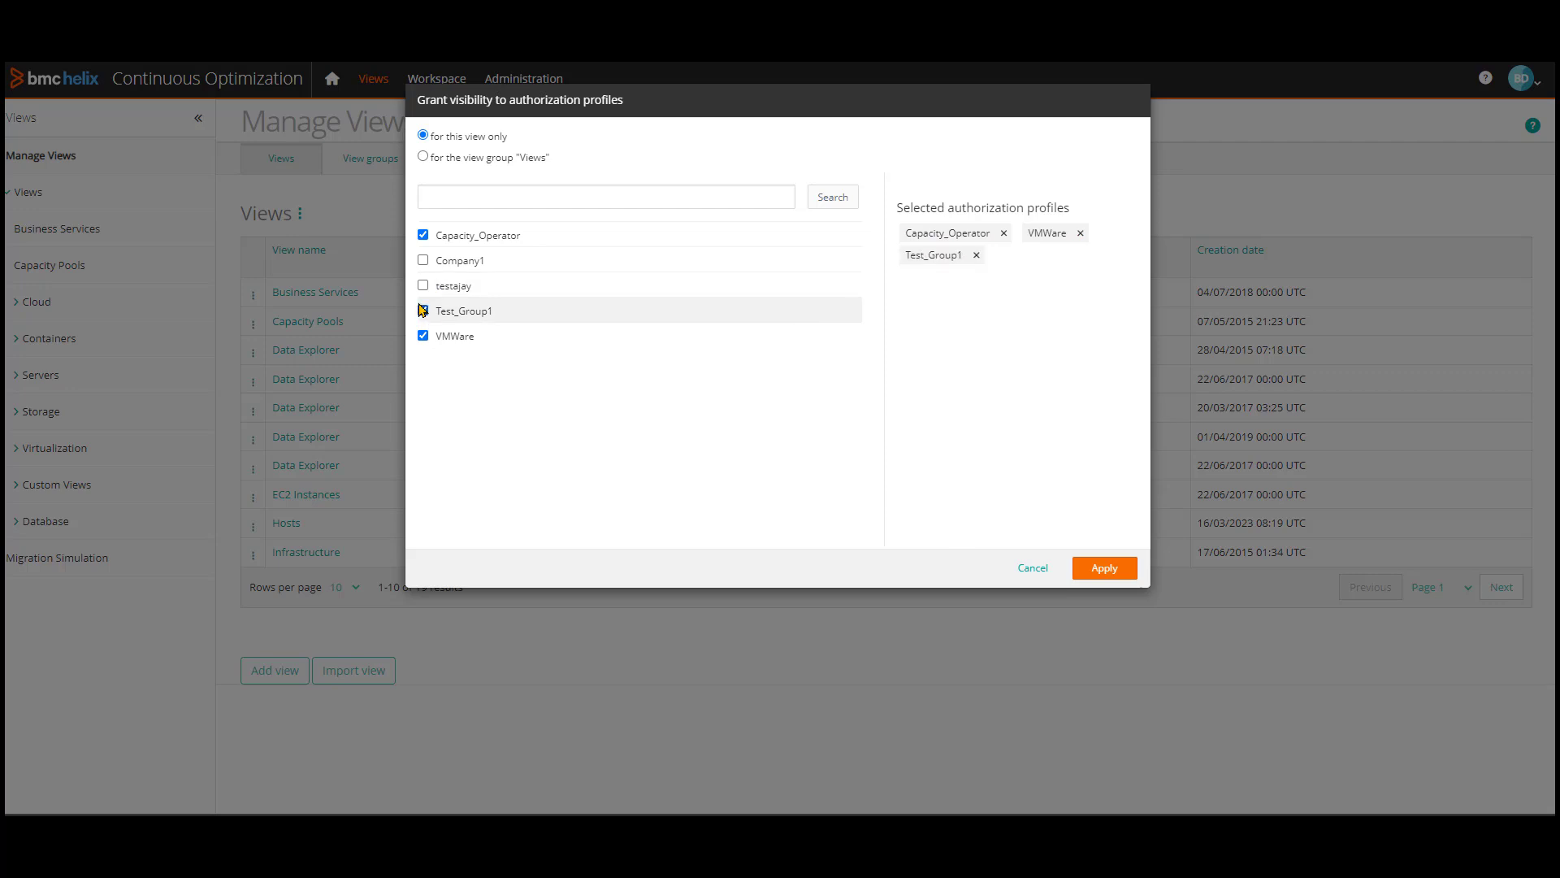
{"action": "left_click", "coordinate": [423, 286]}
{"action": "left_click", "coordinate": [422, 260]}
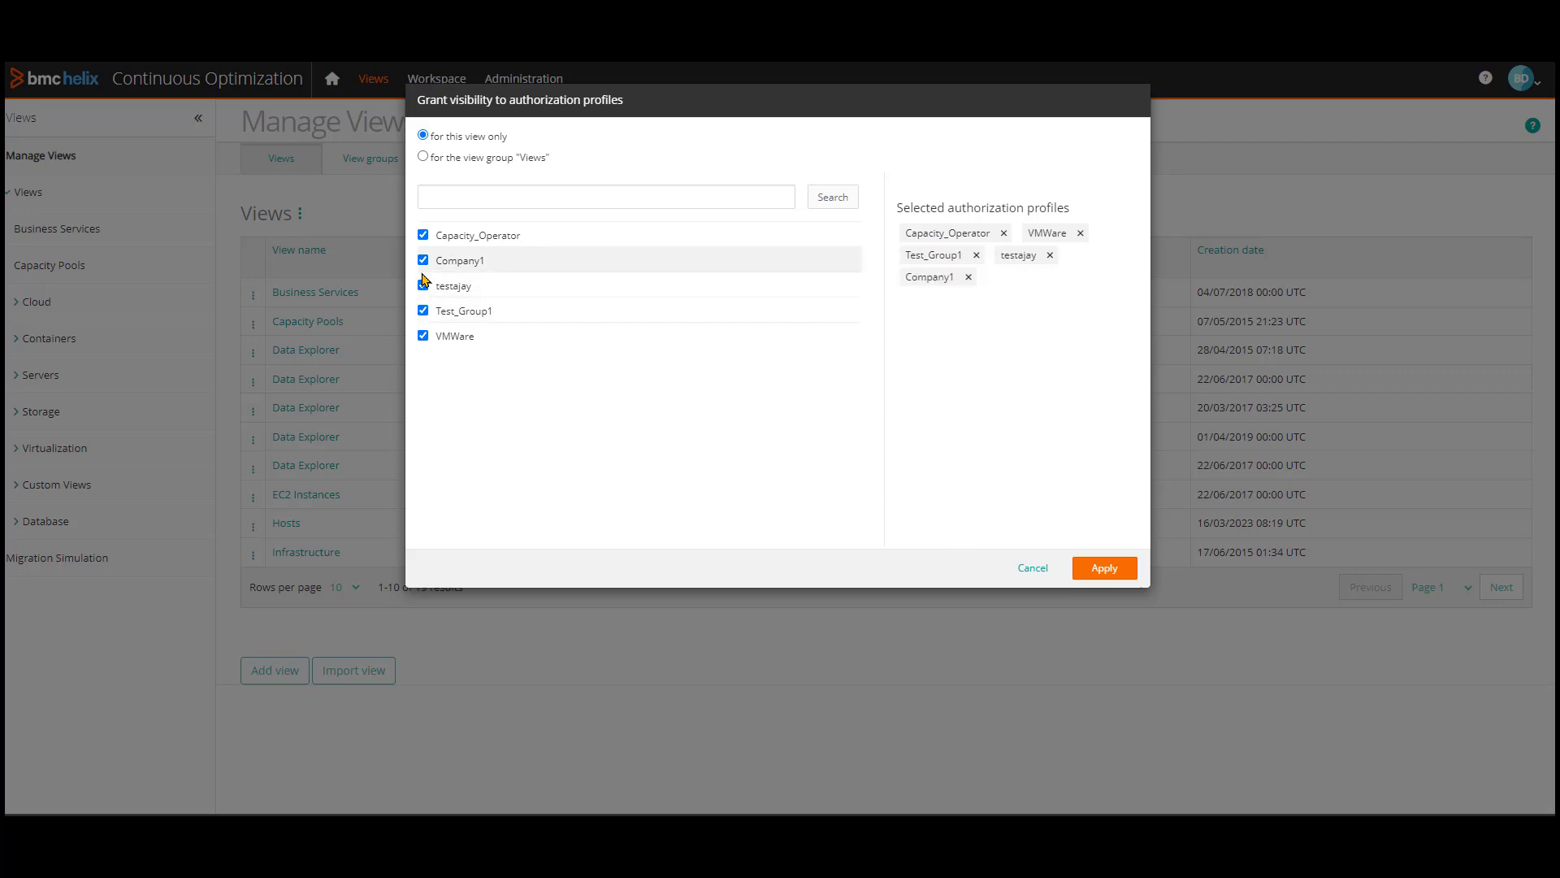
{"action": "left_click", "coordinate": [423, 260]}
{"action": "left_click", "coordinate": [423, 286]}
{"action": "left_click", "coordinate": [423, 311]}
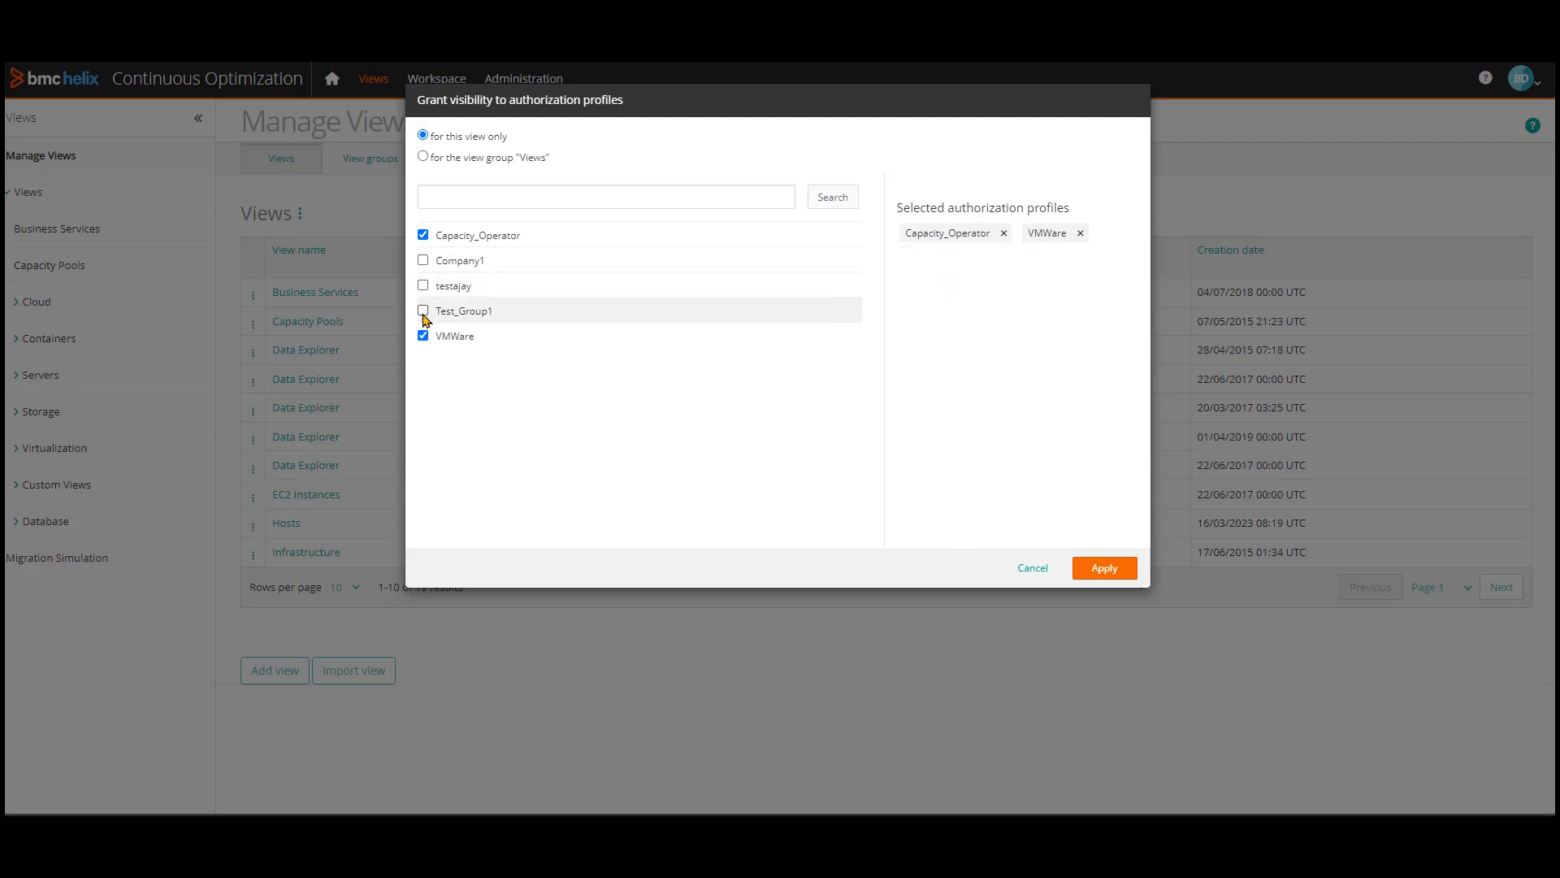
{"action": "left_click", "coordinate": [422, 336]}
Apply the authorization profile visibility for this view only, with just Capacity_Operator selected.
{"action": "left_click", "coordinate": [1102, 567]}
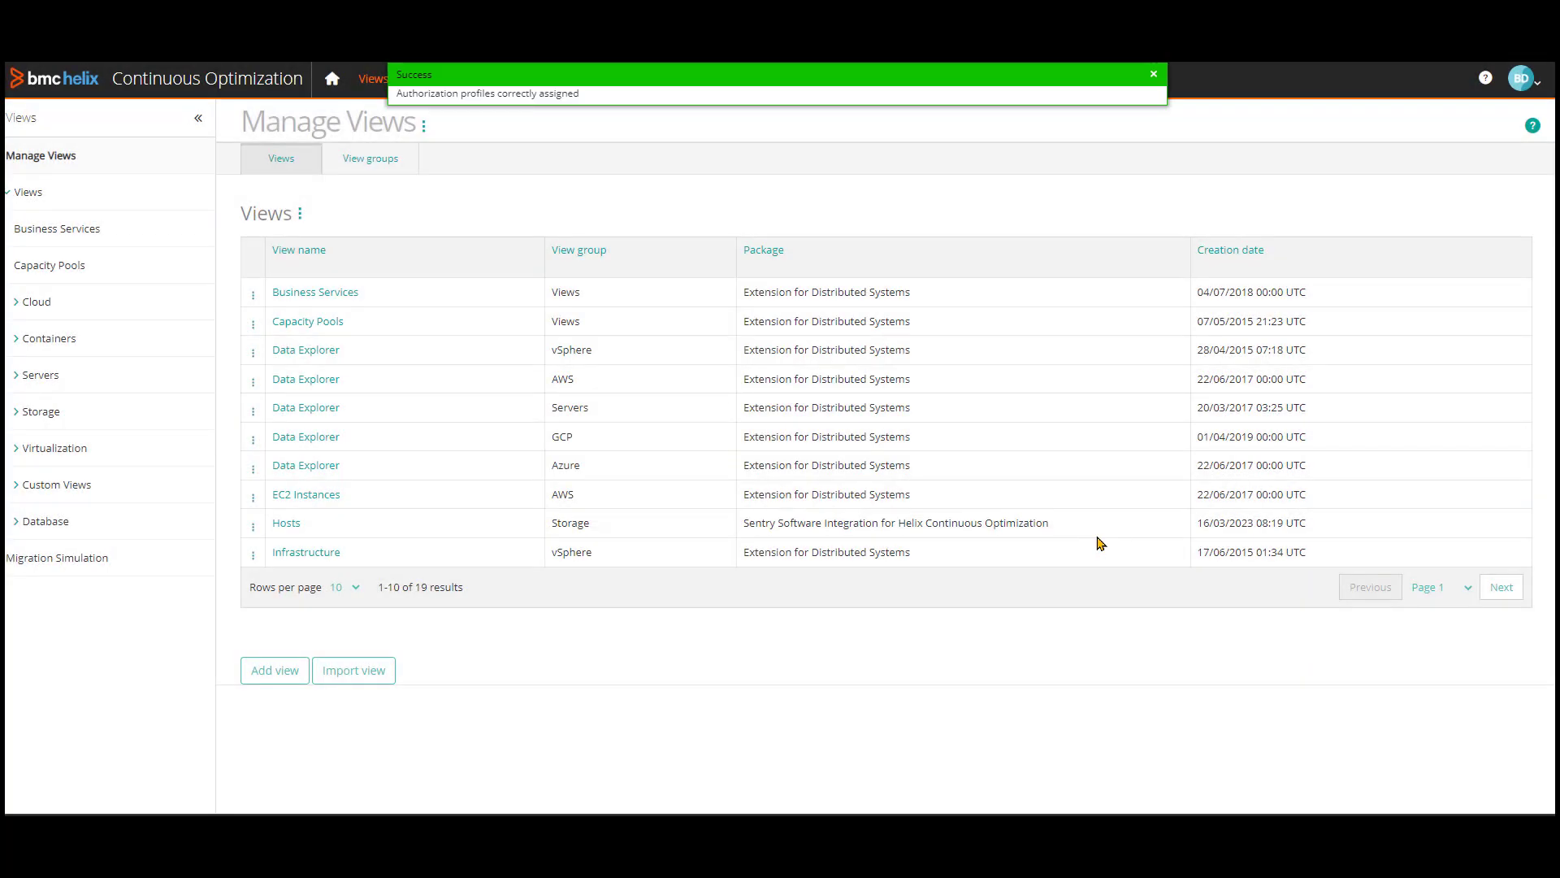
Start configuring the Business Services view and select the BSV Webinar domain for service pool creation.
{"action": "left_click", "coordinate": [57, 228]}
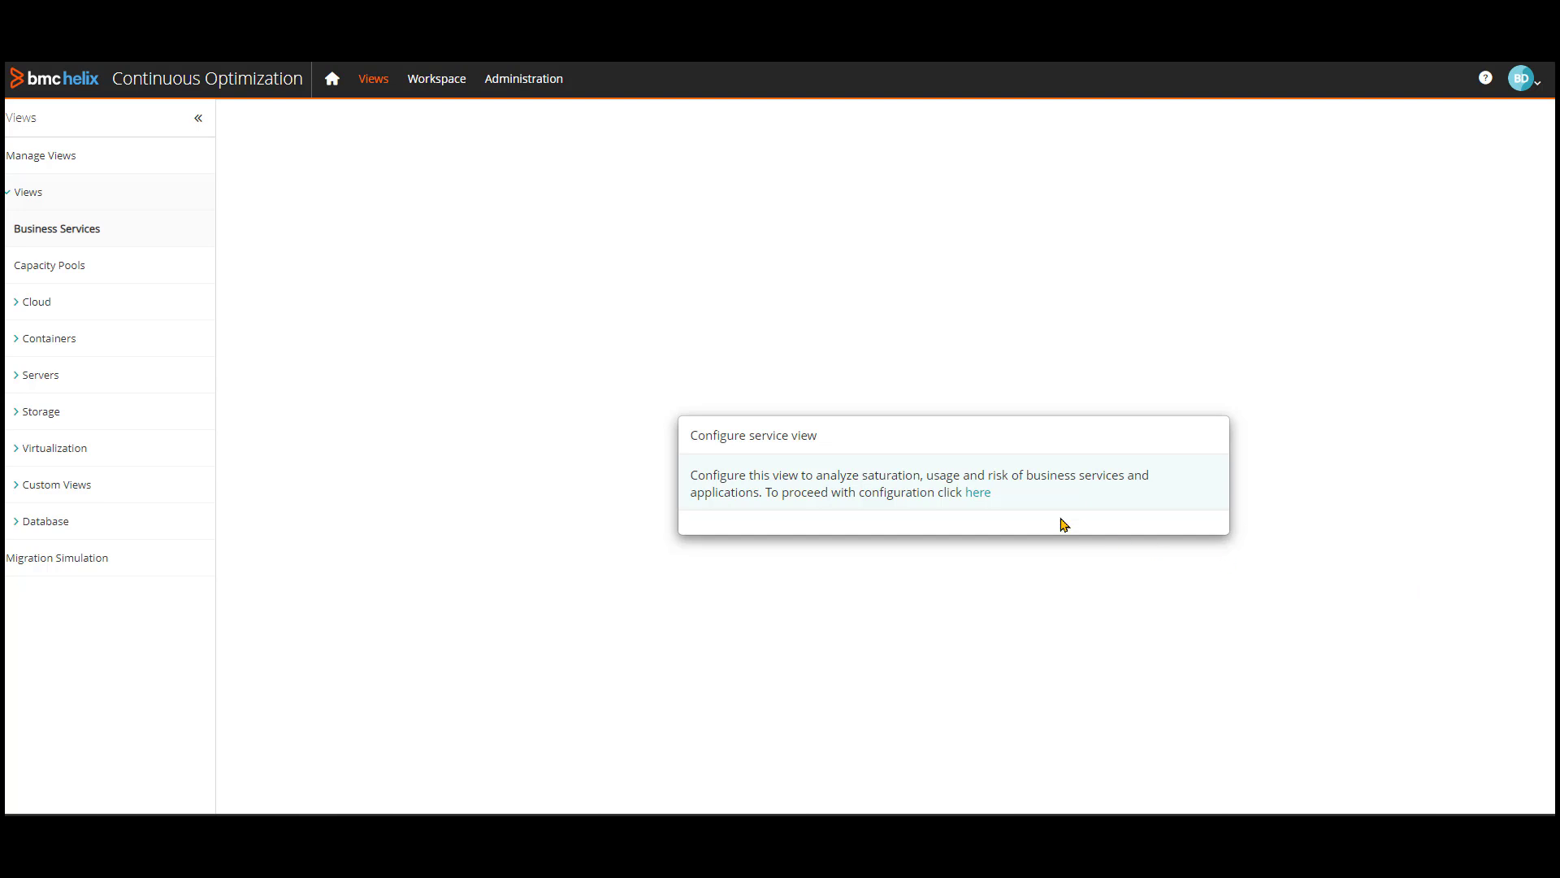
{"action": "left_click", "coordinate": [979, 493]}
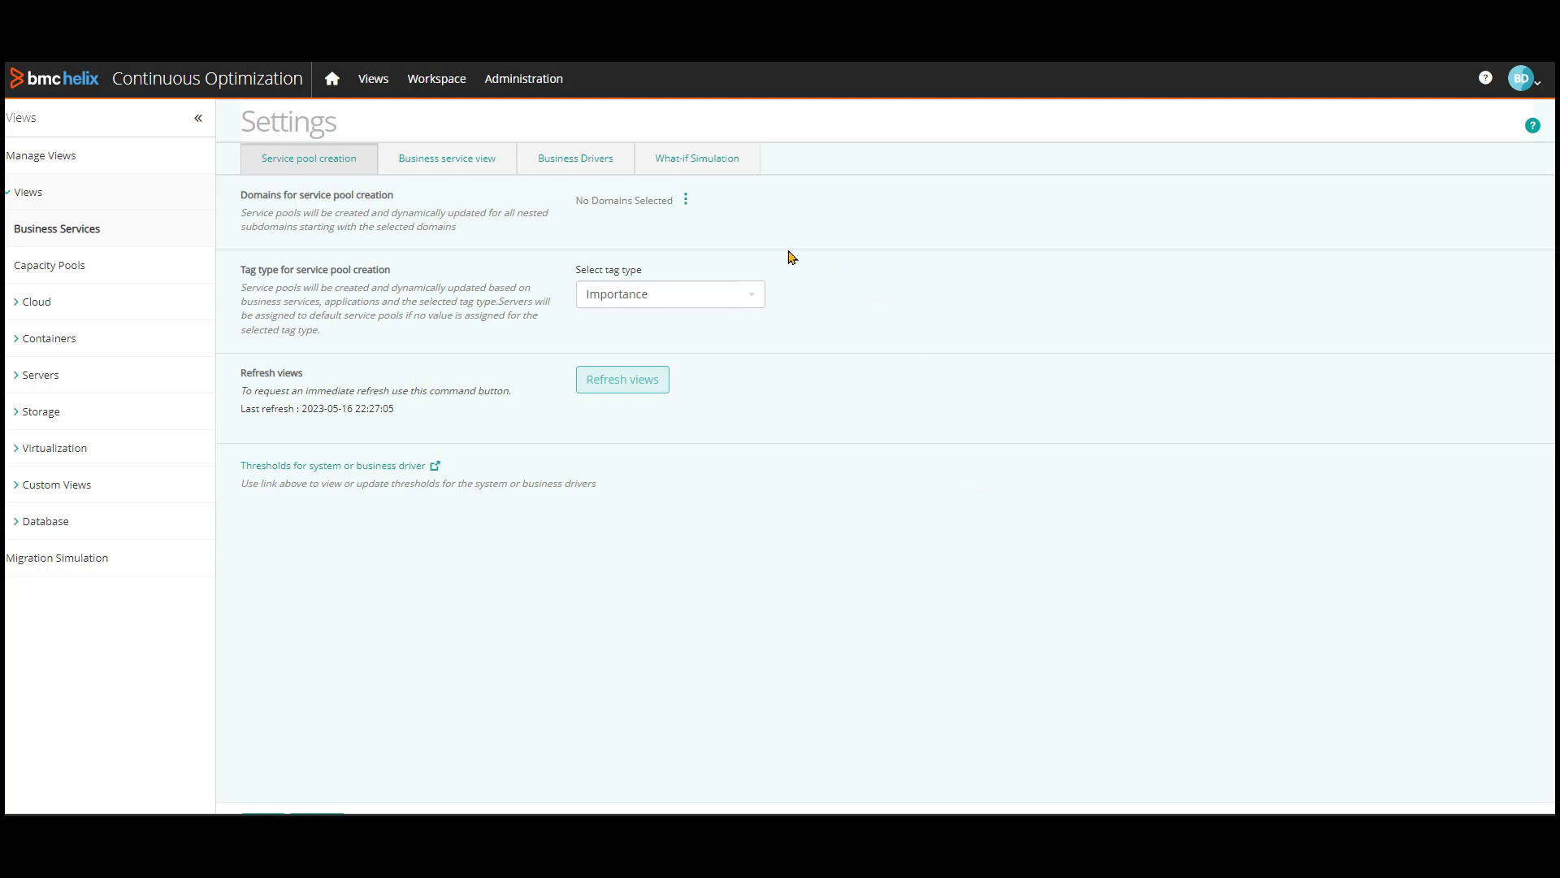
{"action": "left_click", "coordinate": [687, 203]}
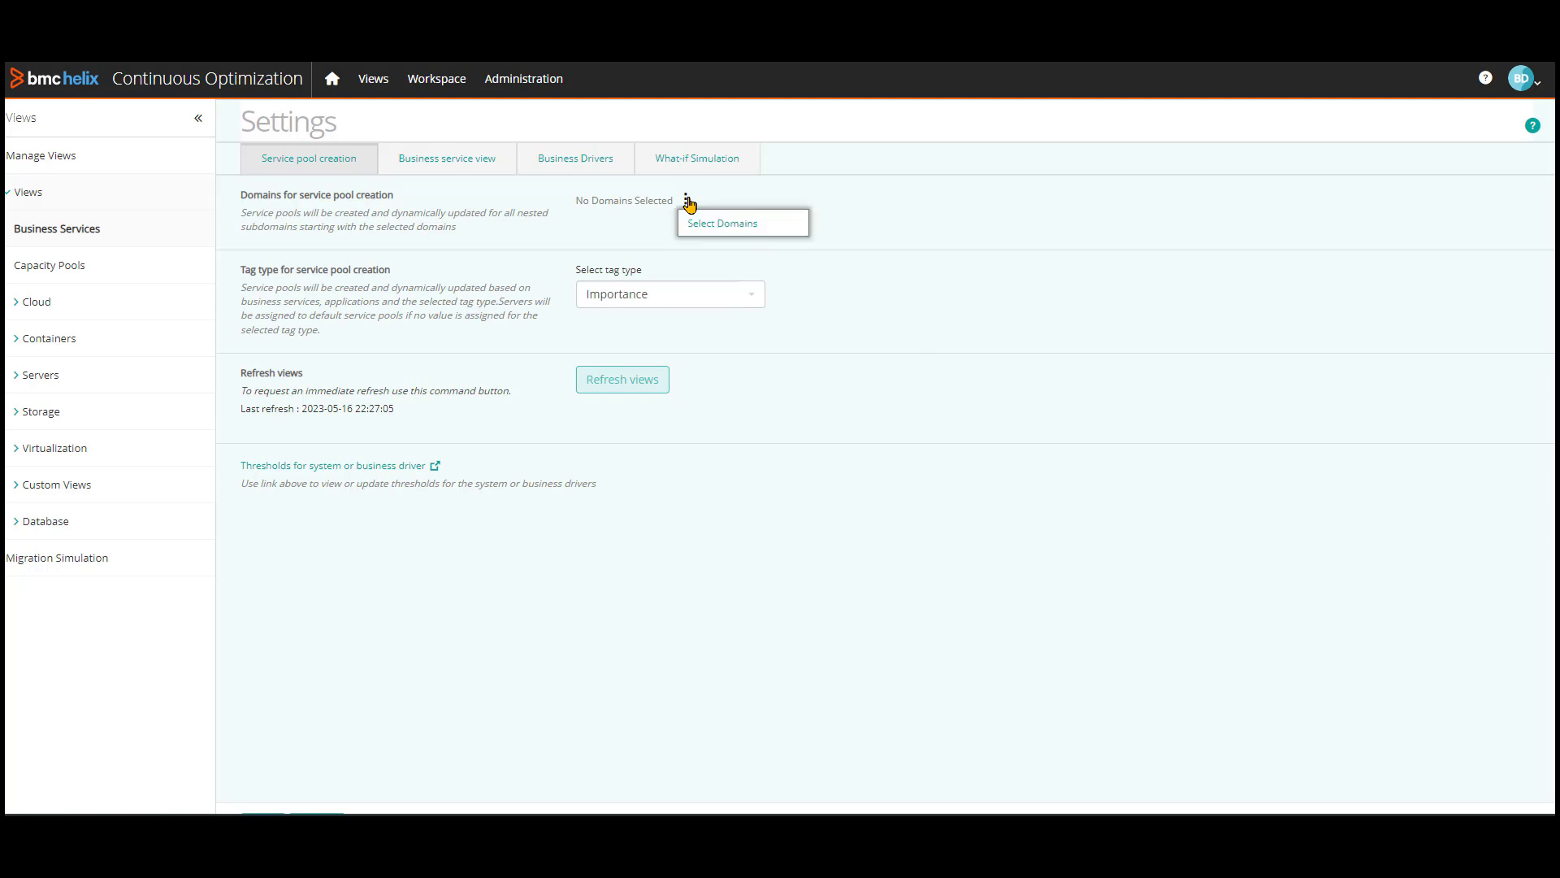
{"action": "left_click", "coordinate": [703, 223]}
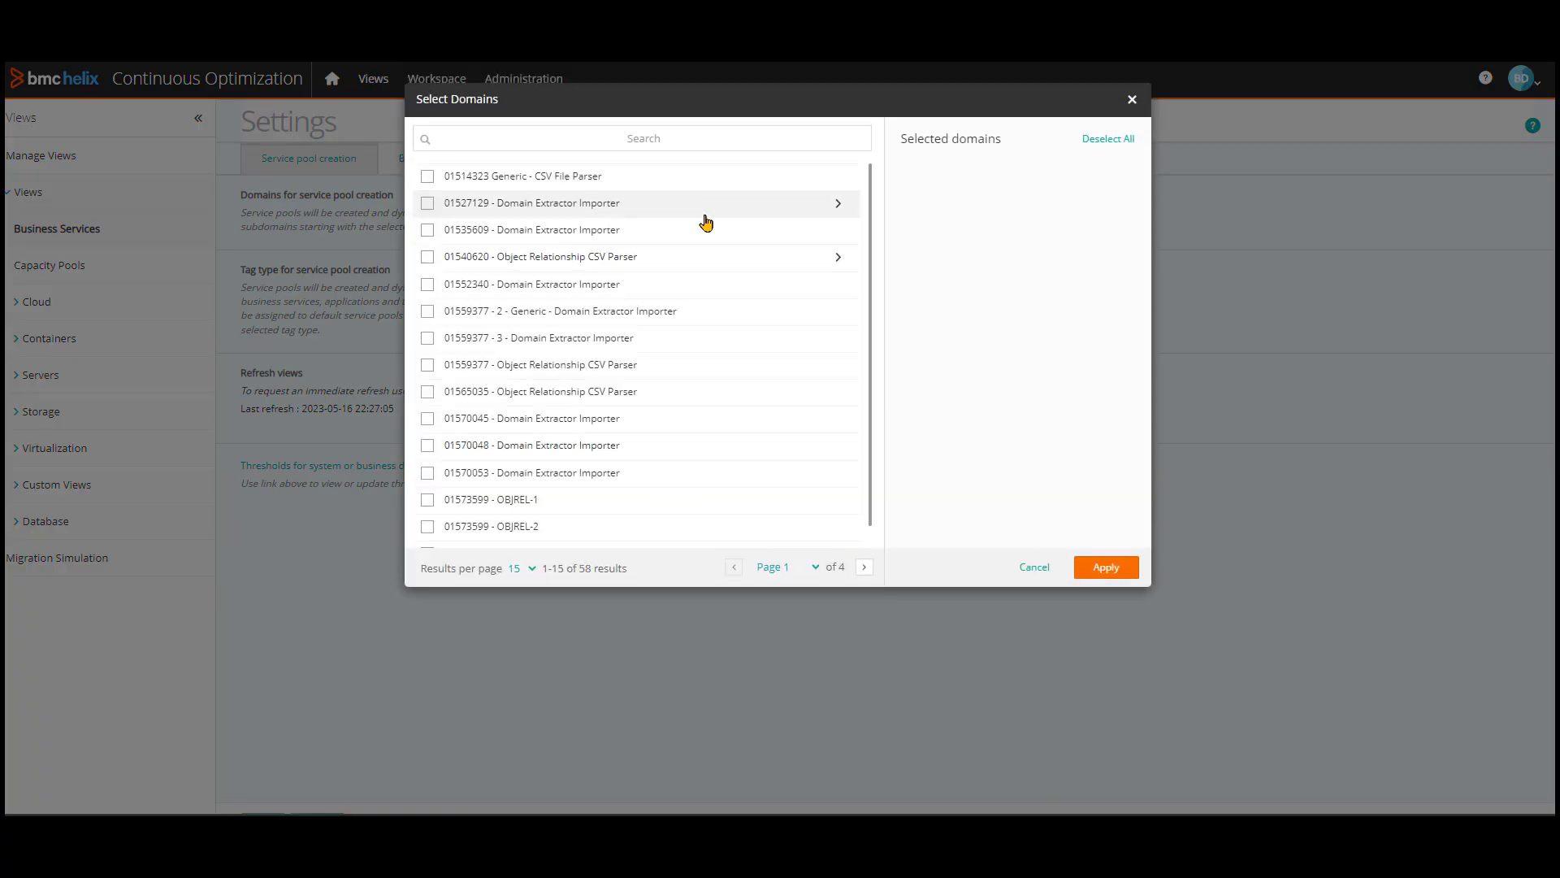
{"action": "left_click", "coordinate": [604, 142]}
{"action": "type", "text": "bsv"}
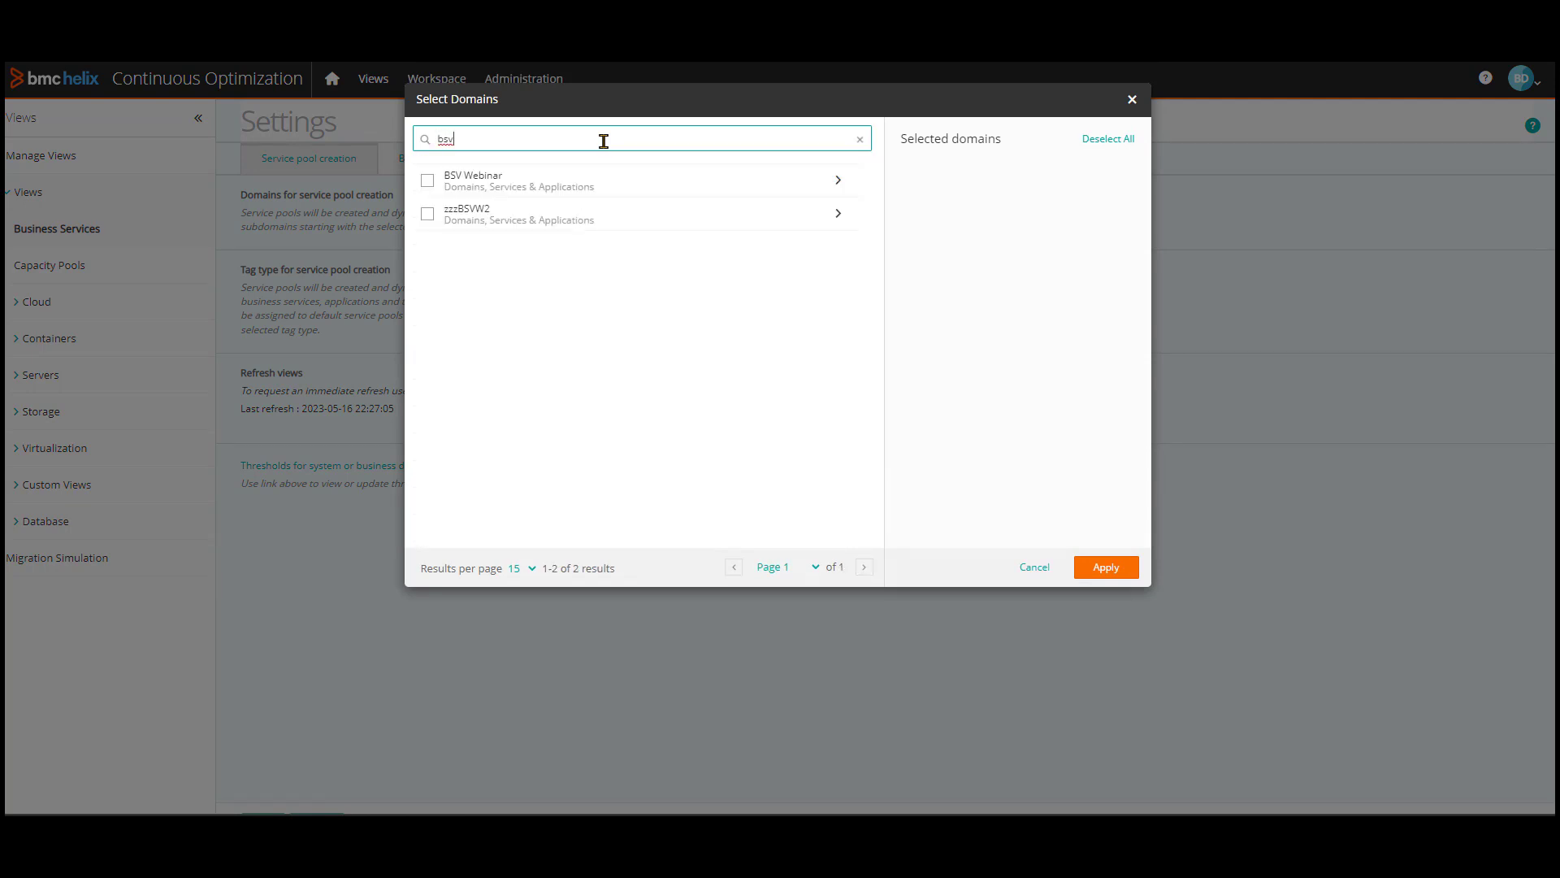
{"action": "left_click", "coordinate": [428, 180]}
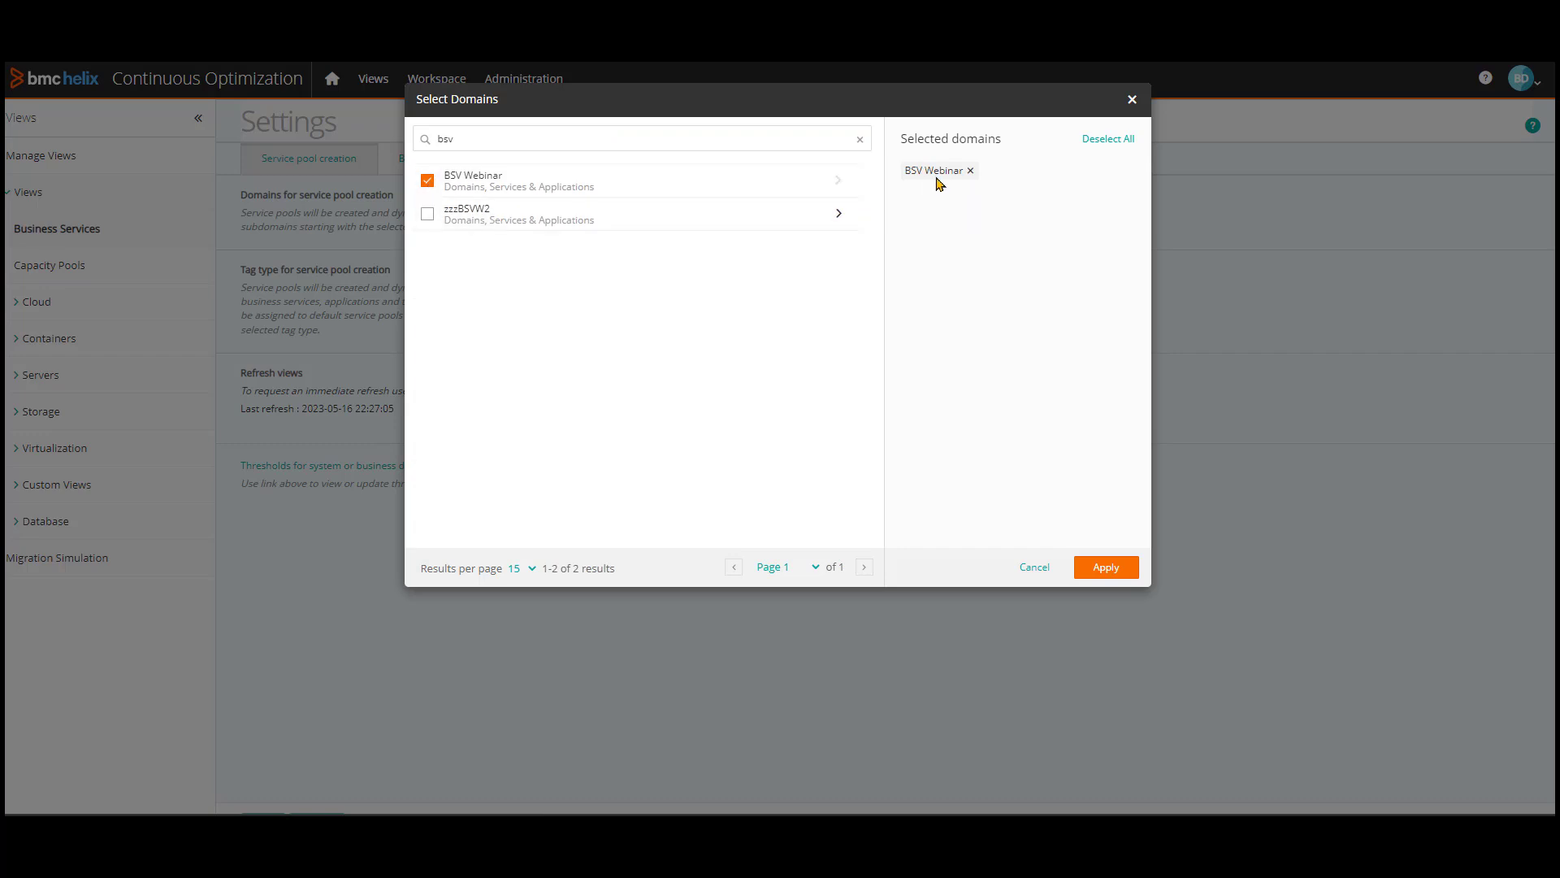
{"action": "left_click", "coordinate": [1105, 566]}
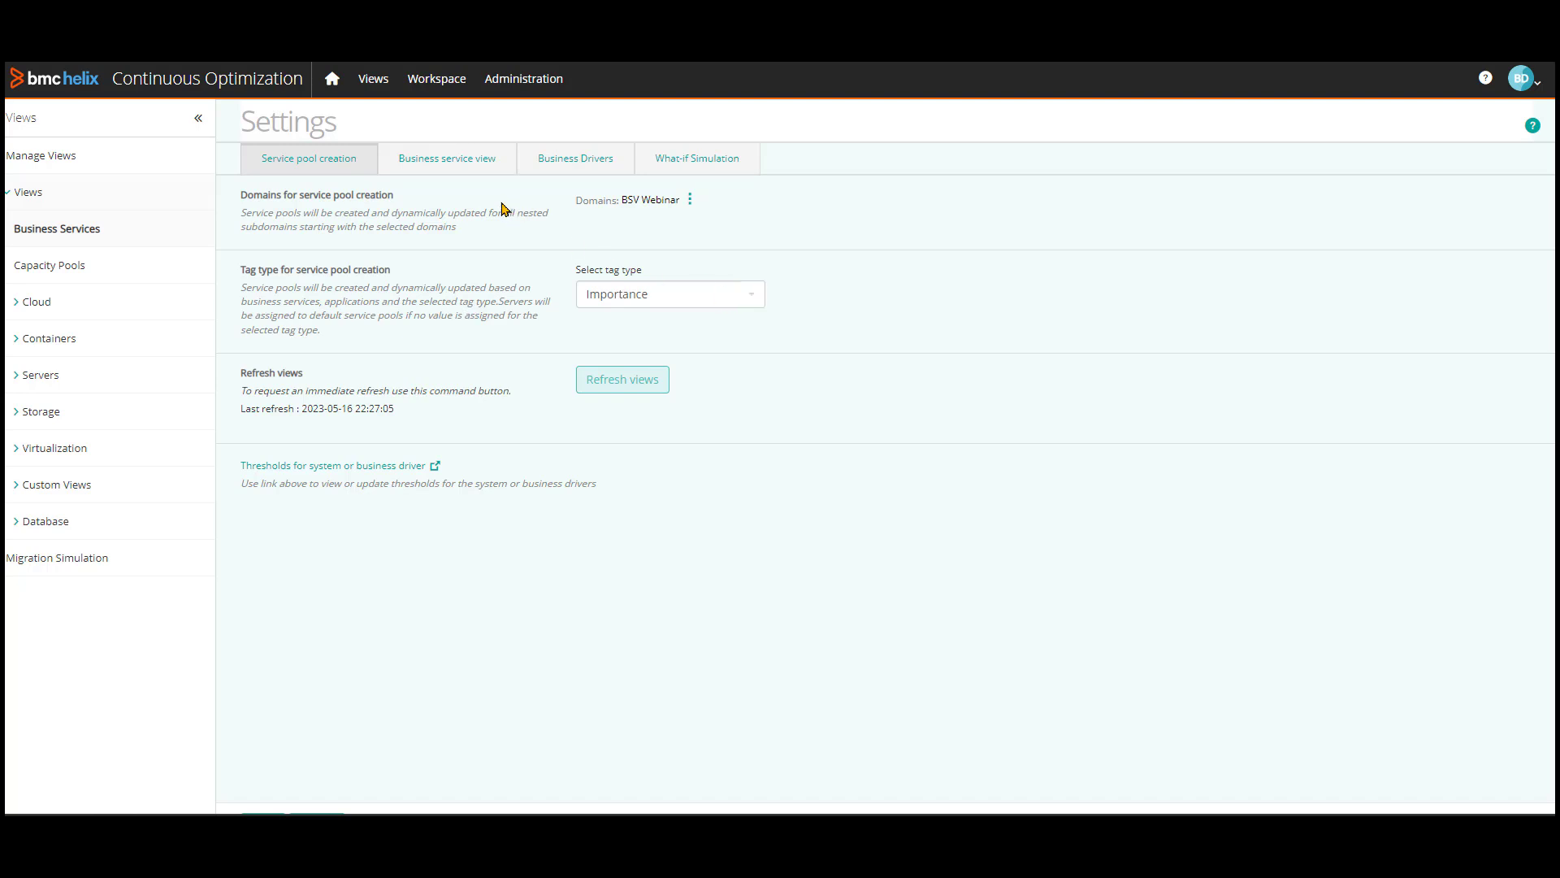
Examine the business service view settings, including the tag type and the label for the Y-axis.
{"action": "left_click", "coordinate": [472, 163]}
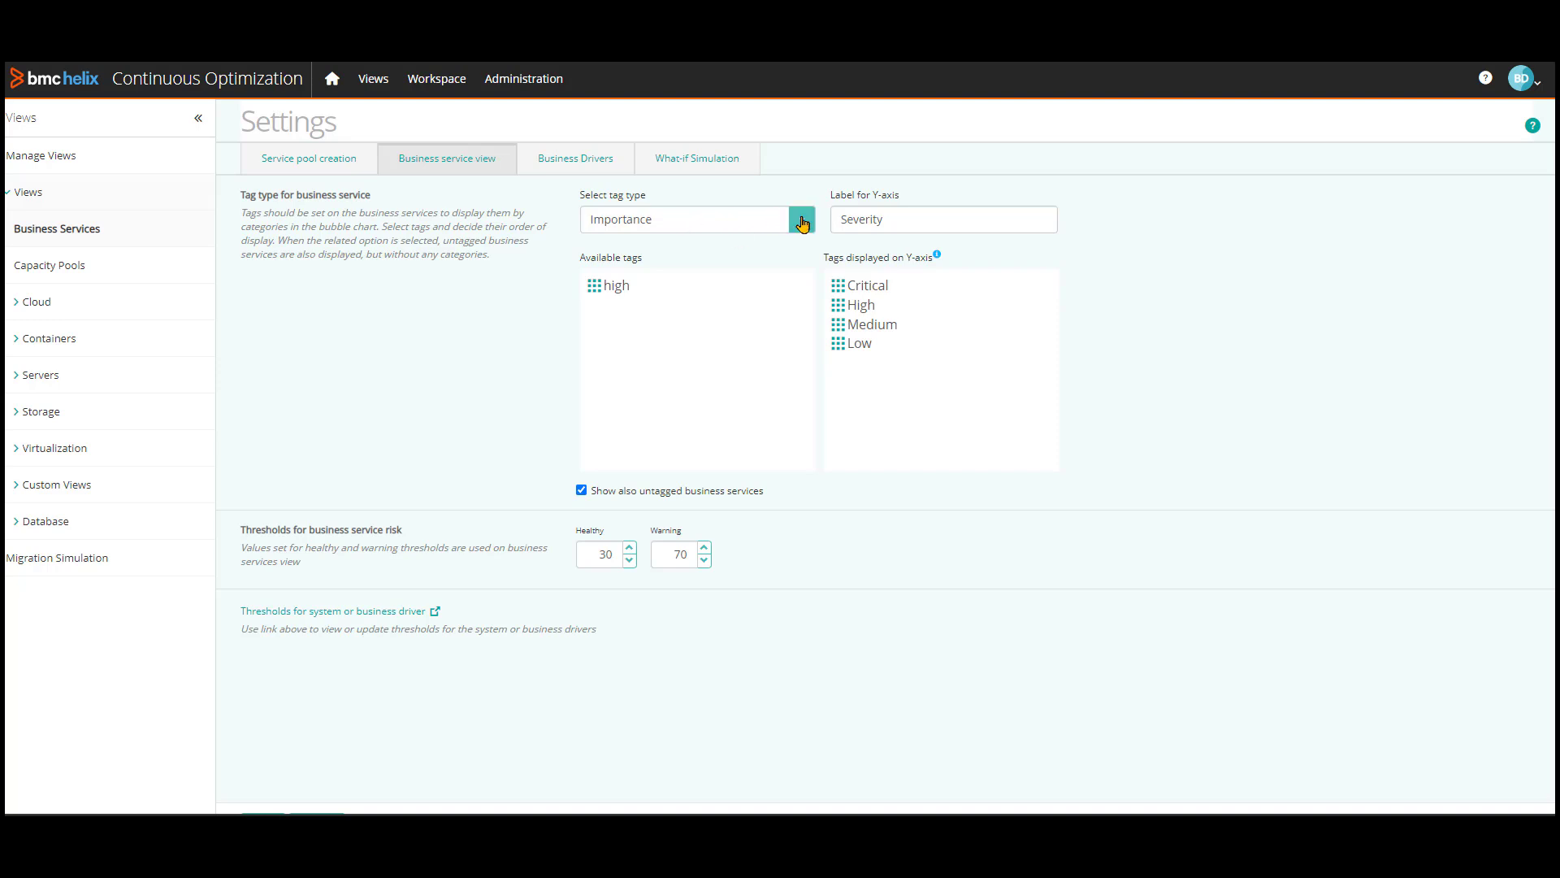
{"action": "left_click", "coordinate": [853, 217]}
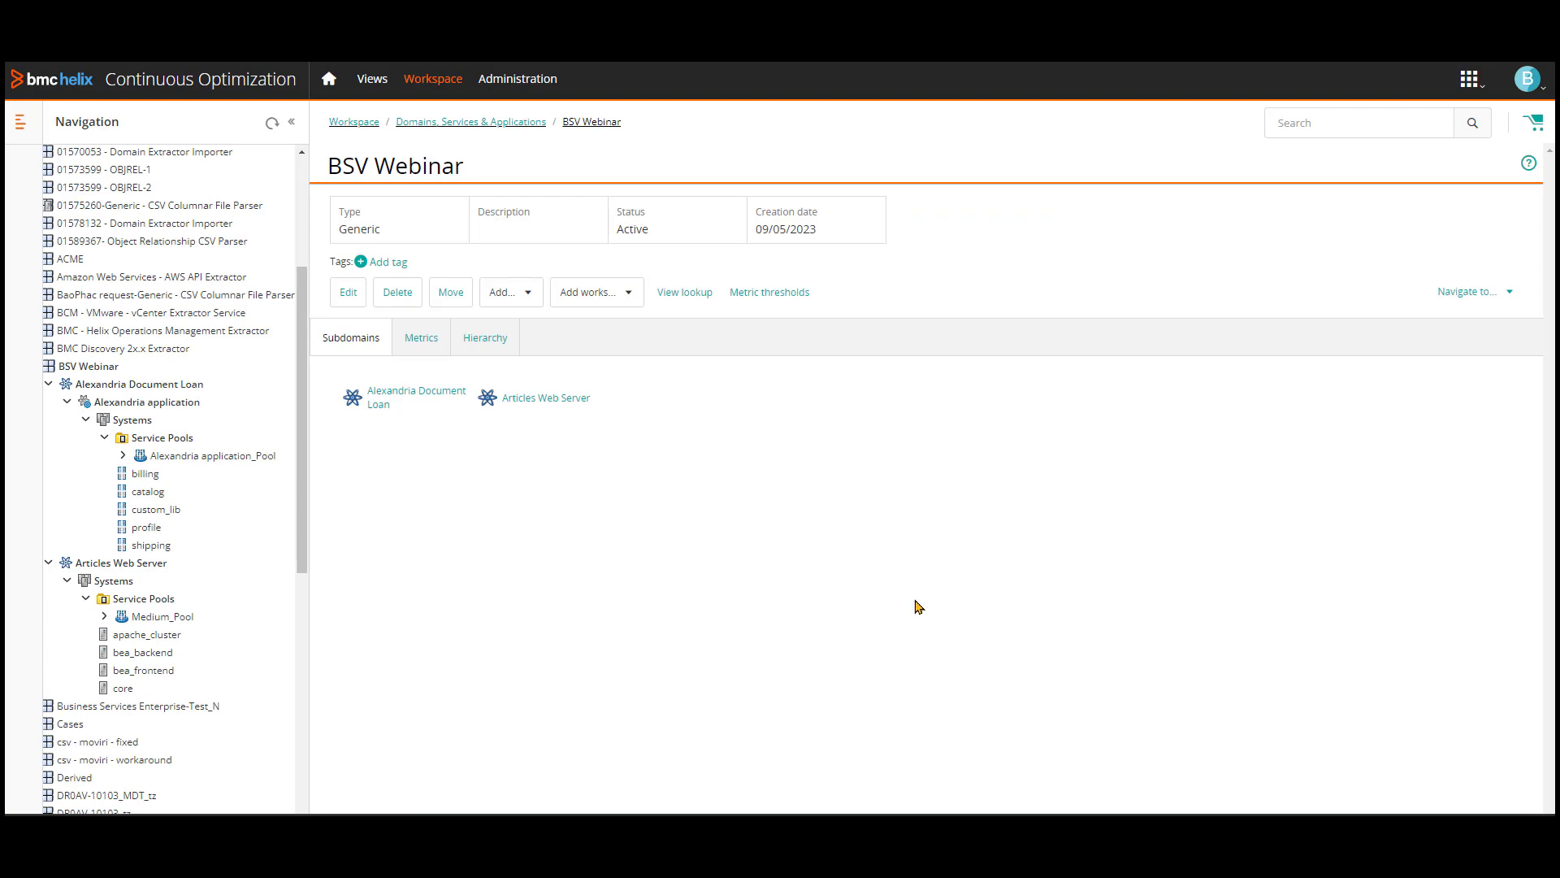
Review the summaries of the Alexandria application_Pool service pool and its billing member system under BSV Webinar.
{"action": "left_click", "coordinate": [184, 458]}
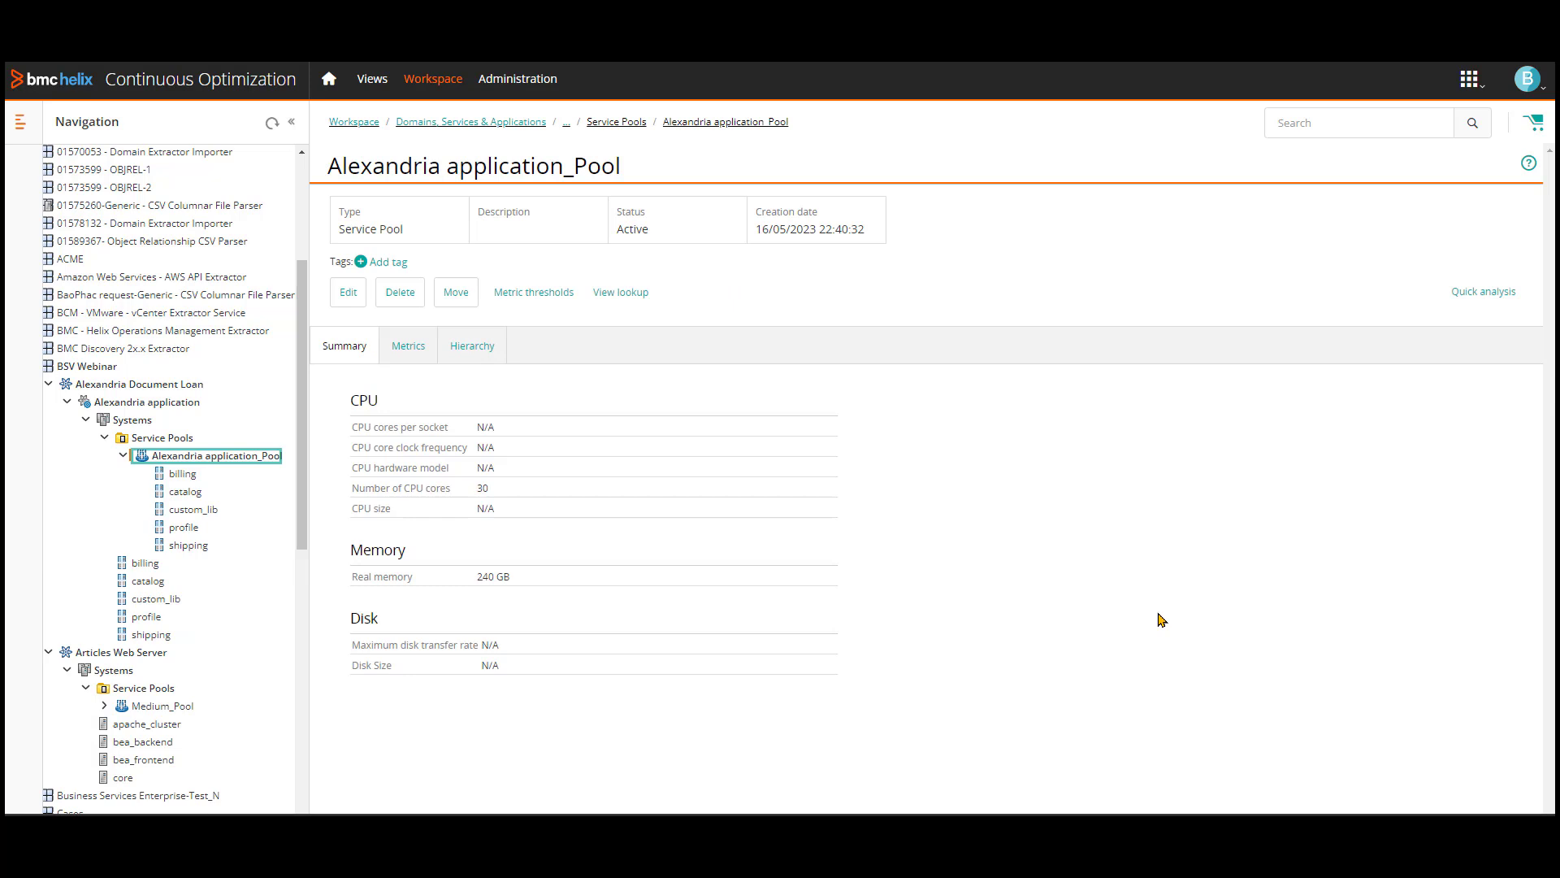
{"action": "left_click", "coordinate": [193, 475]}
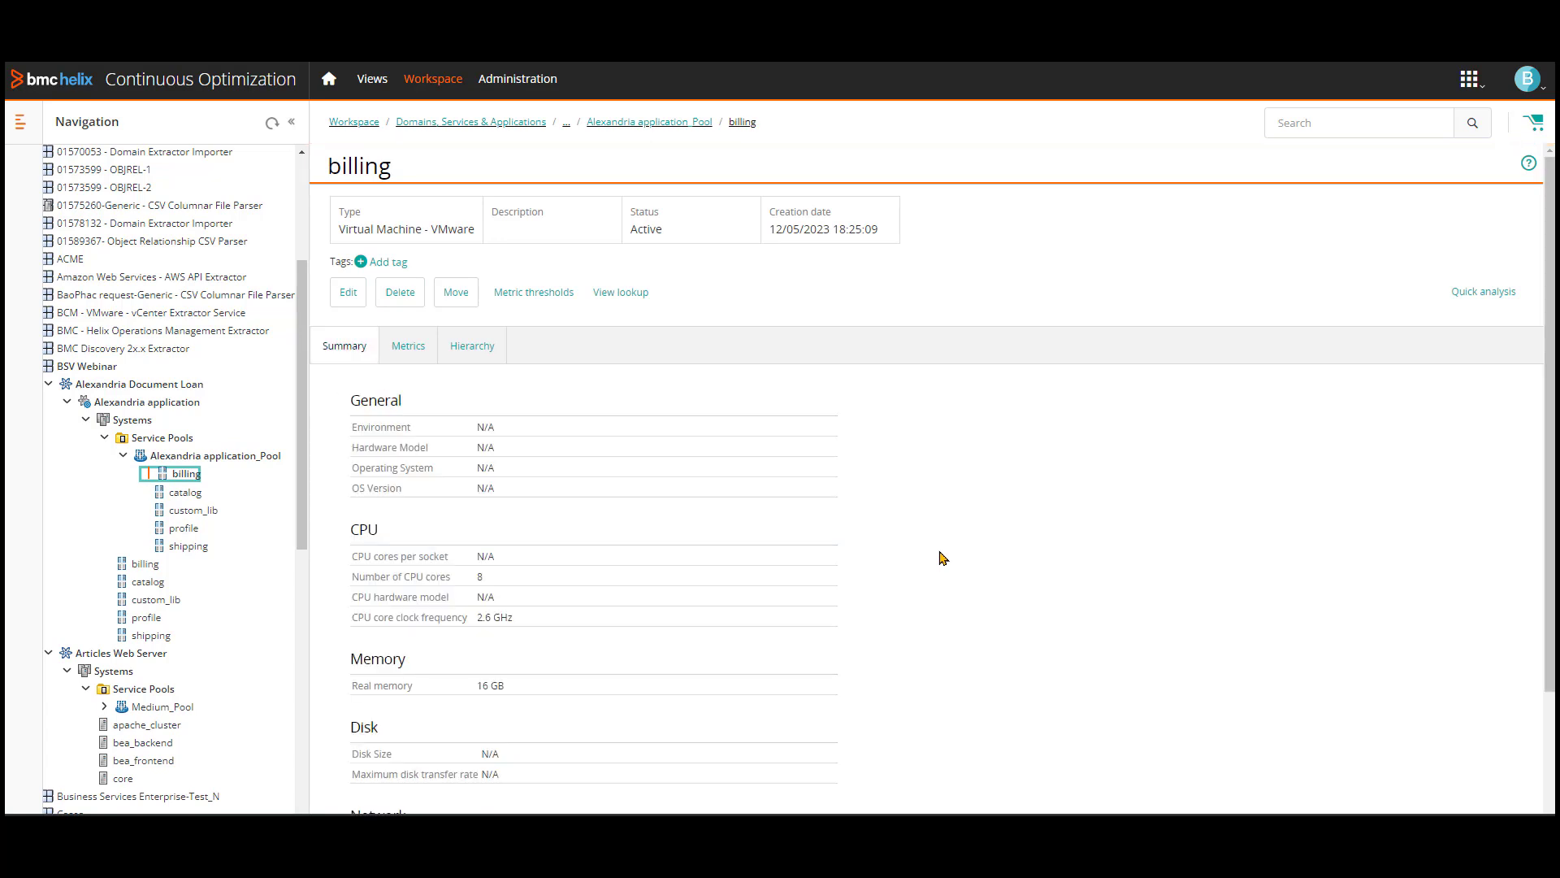
{"action": "left_click", "coordinate": [243, 458]}
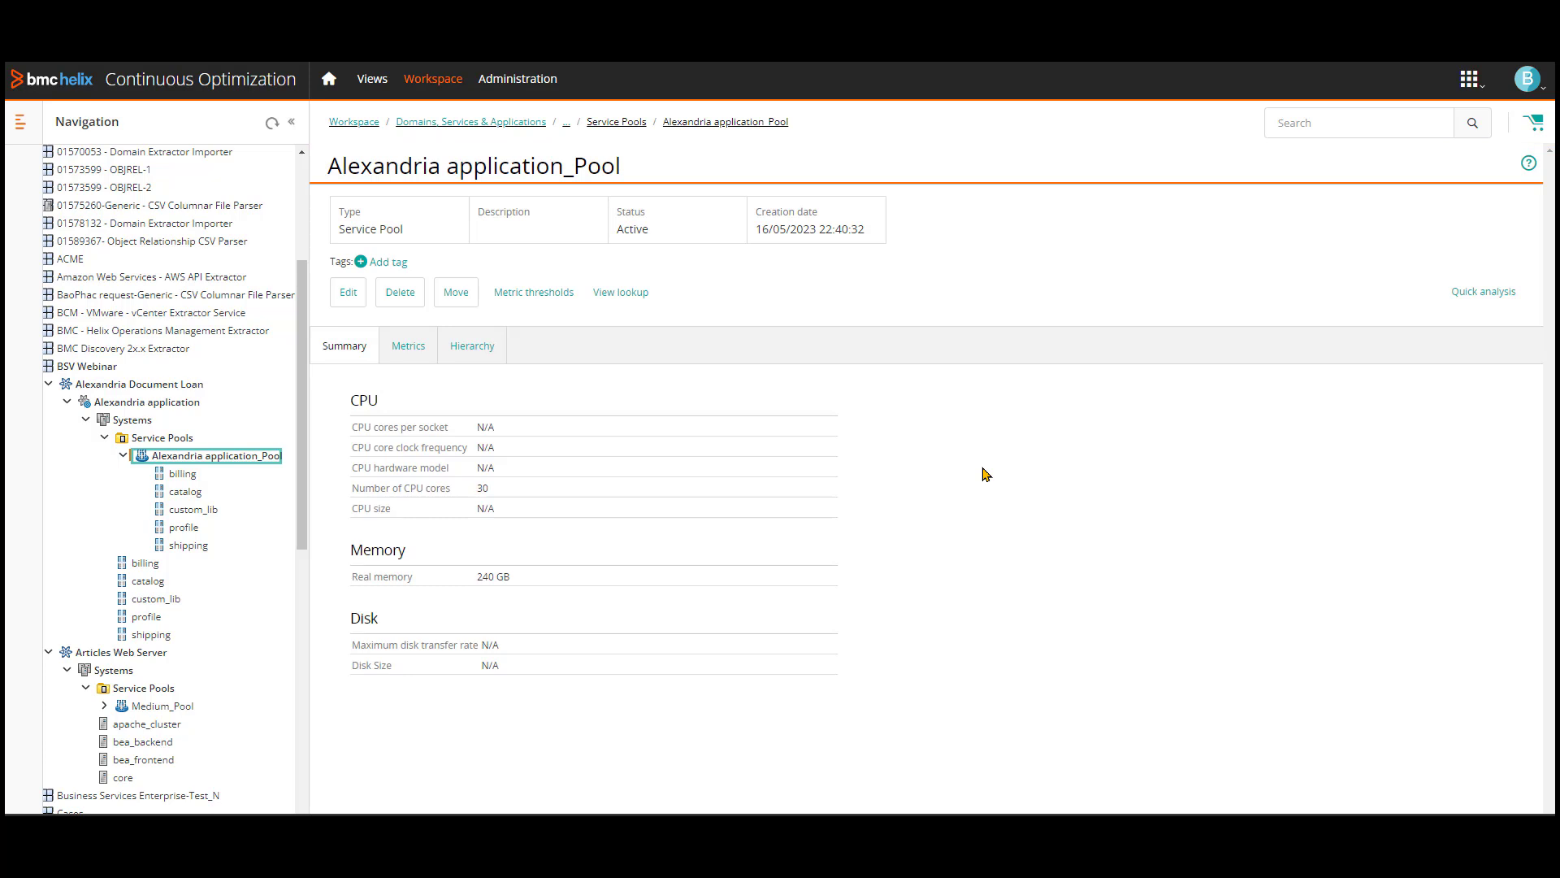
{"action": "scroll", "coordinate": [256, 642], "scroll_direction": "down", "scroll_amount": 1}
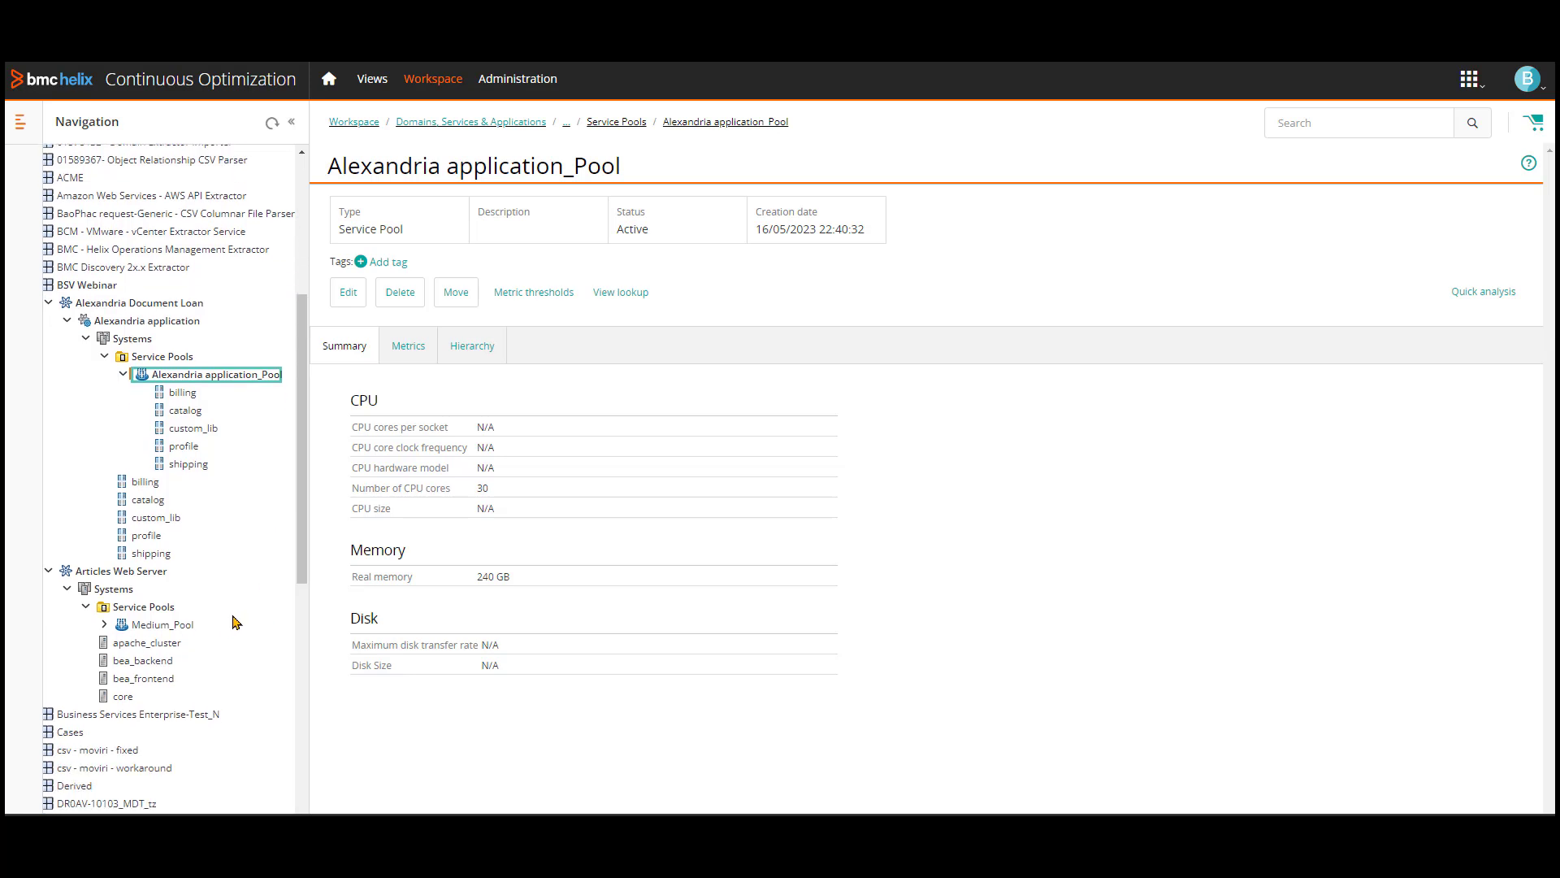
Review the Medium_Pool summary and the configuration and performance metrics of Alexandria application_Pool.
{"action": "left_click", "coordinate": [169, 627]}
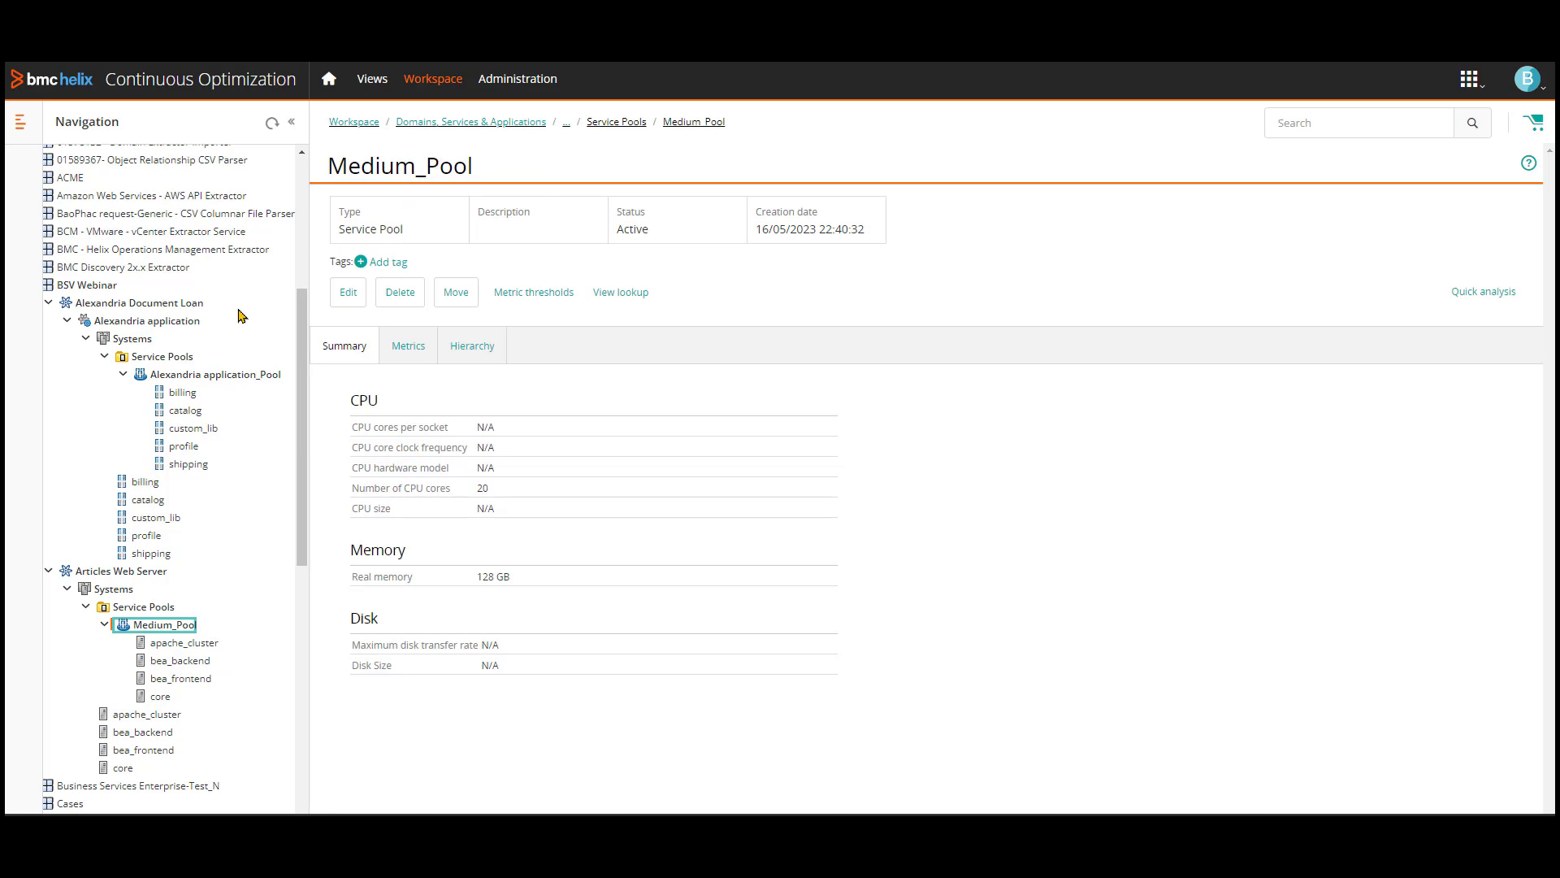
{"action": "left_click", "coordinate": [213, 375]}
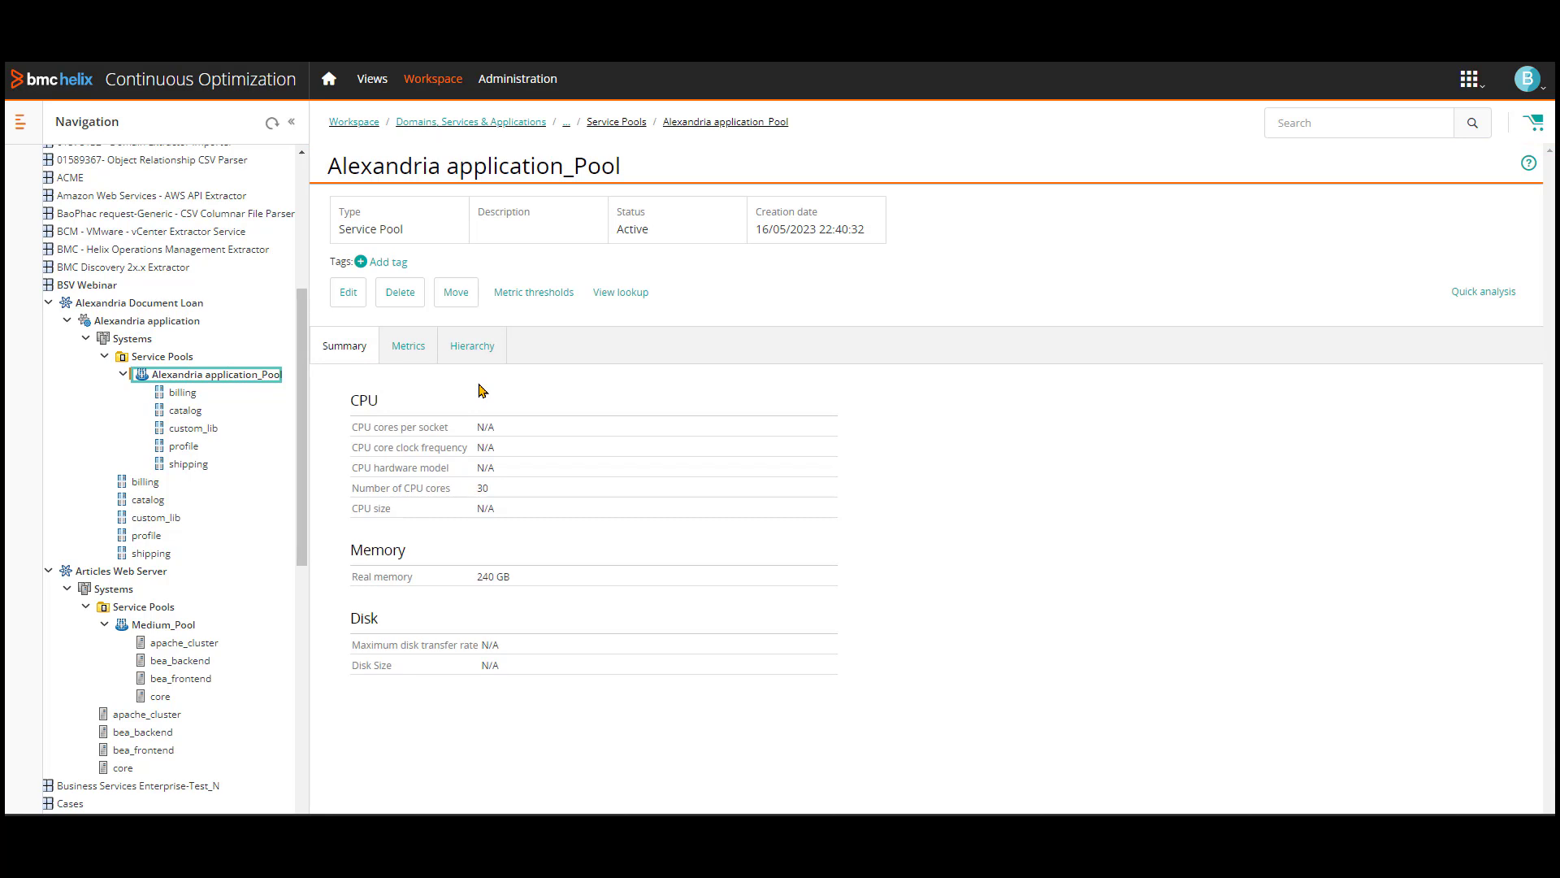
{"action": "left_click", "coordinate": [410, 352]}
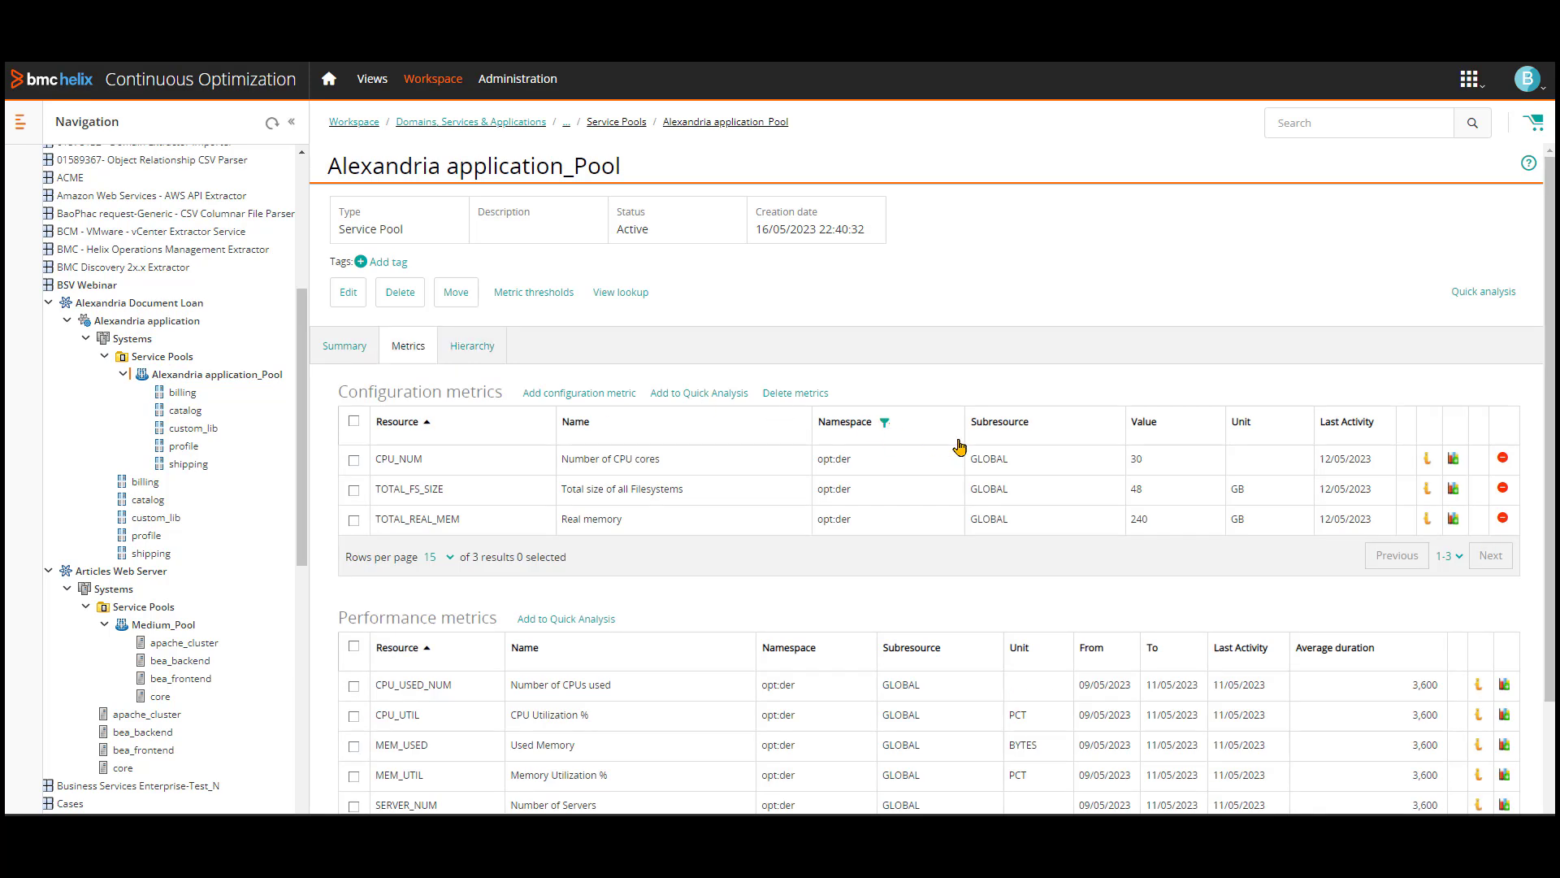
{"action": "scroll", "coordinate": [960, 446], "scroll_direction": "down", "scroll_amount": 2}
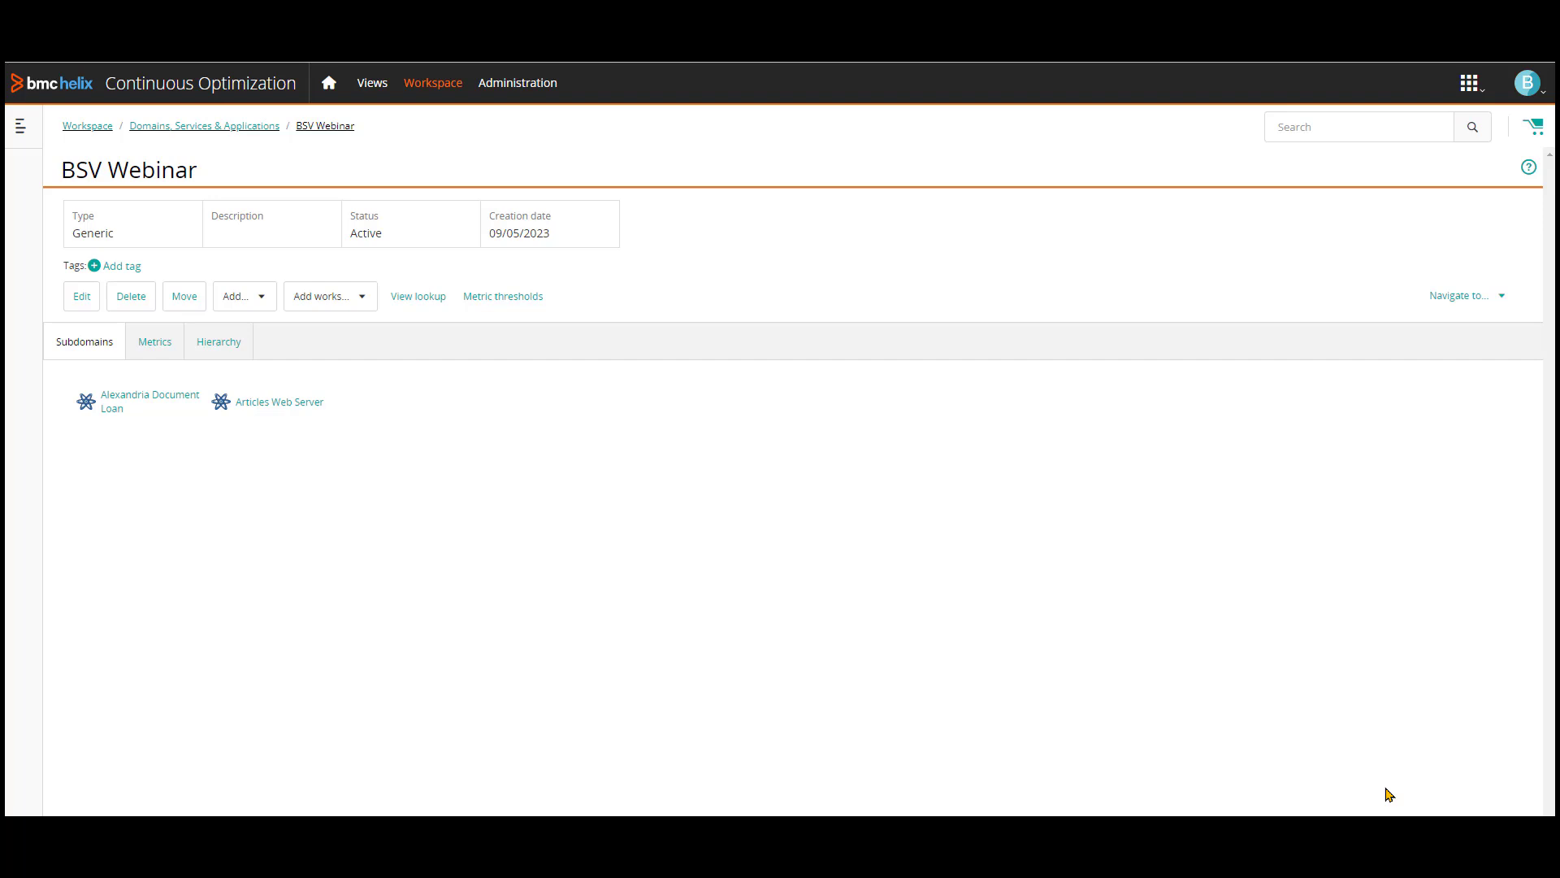
Examine the Business Service Overview charts and the list of High severity services with no saturation, and return to the overview.
{"action": "left_click", "coordinate": [374, 98]}
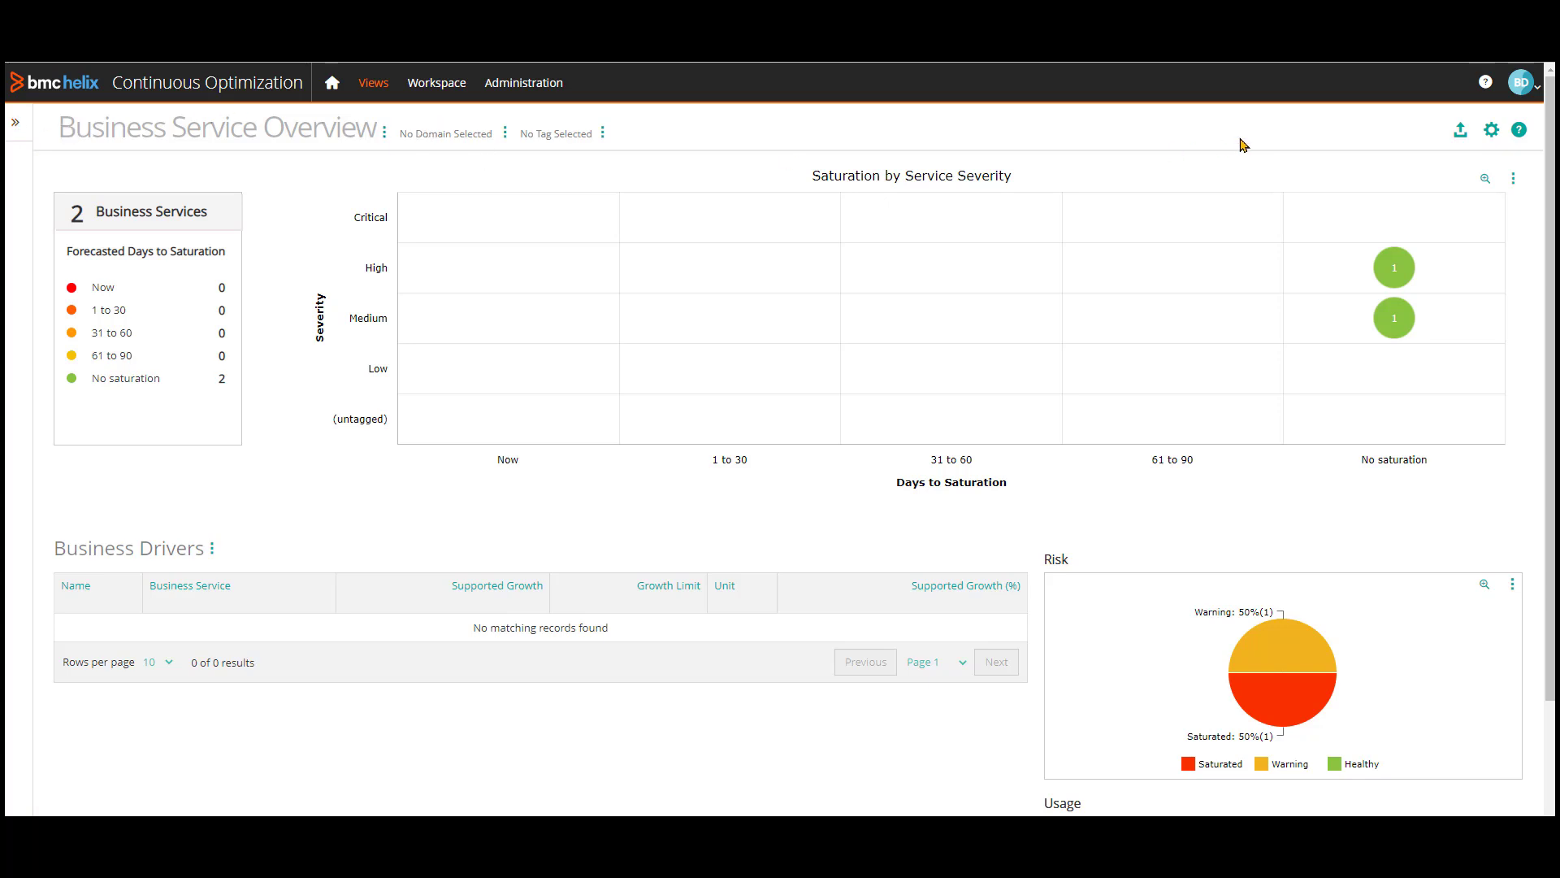
{"action": "mouse_move", "coordinate": [1389, 270]}
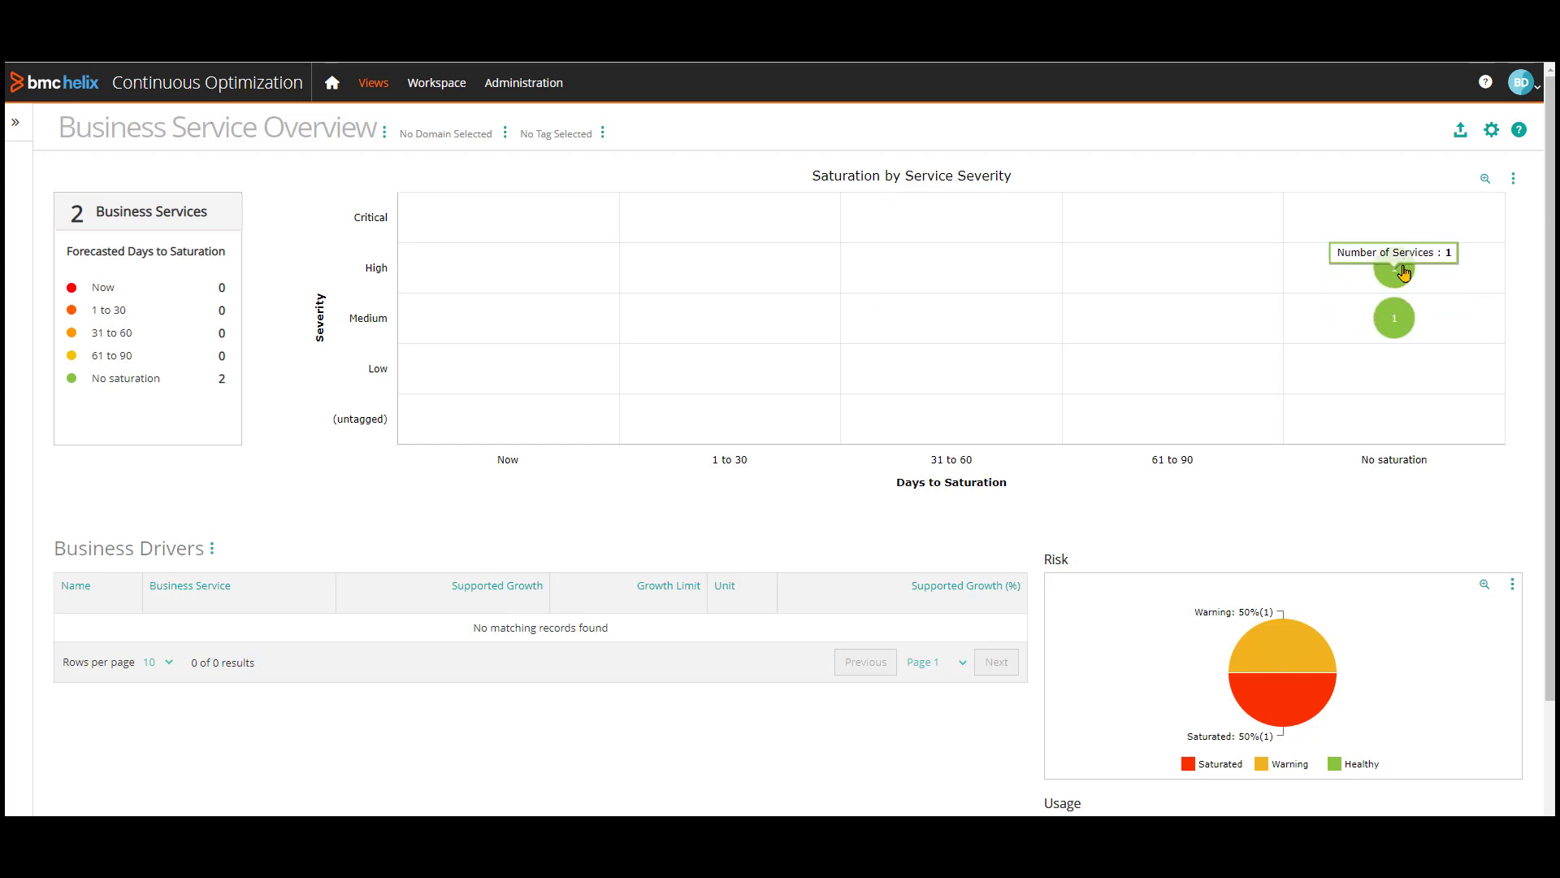
{"action": "mouse_move", "coordinate": [1401, 319]}
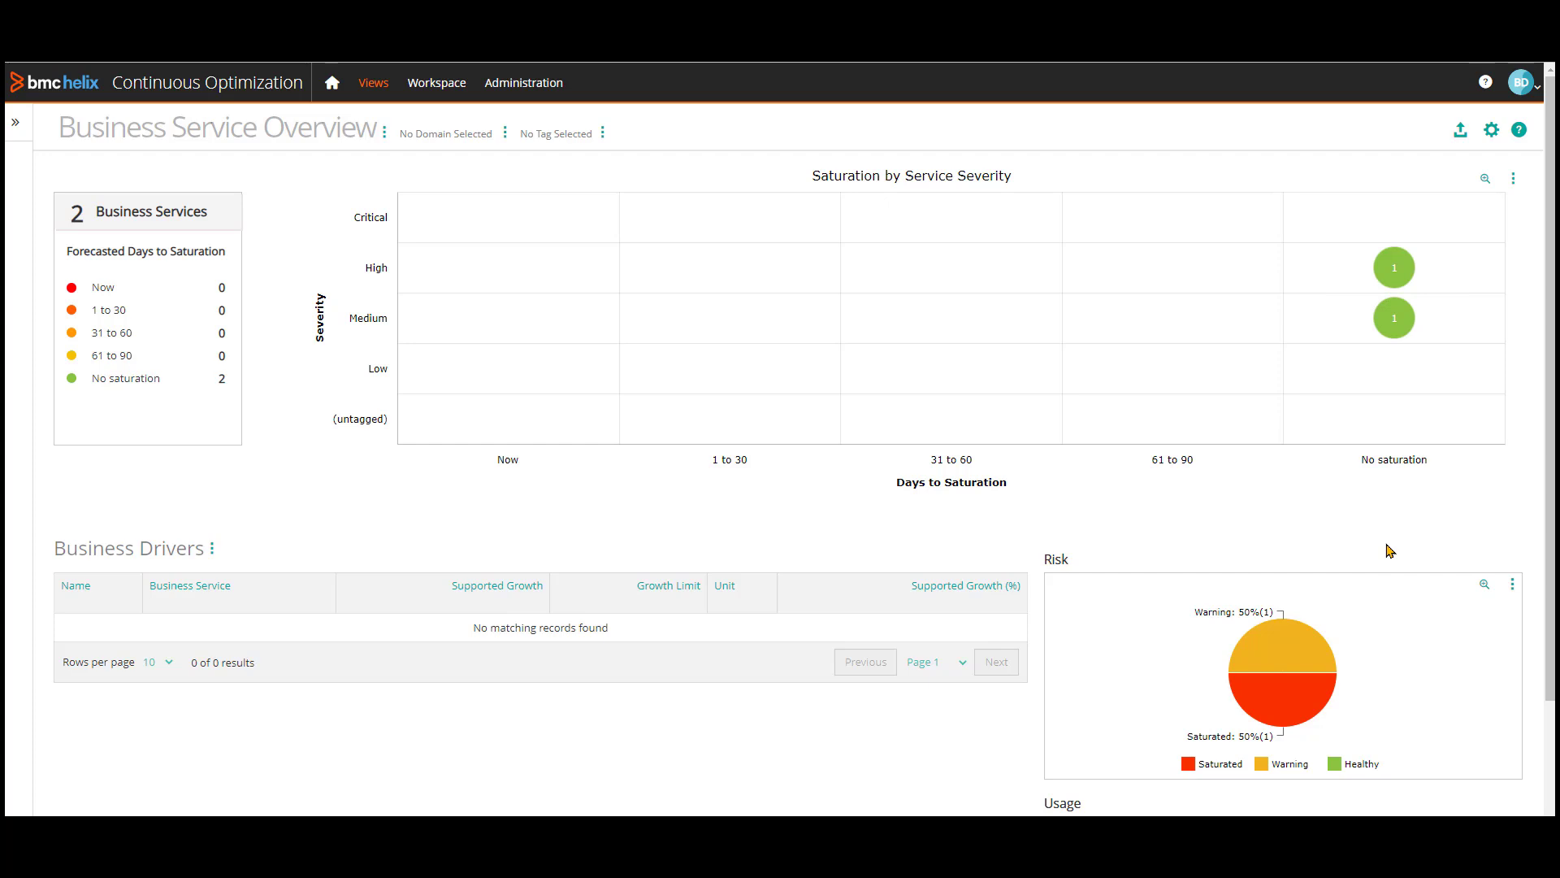
{"action": "mouse_move", "coordinate": [1299, 658]}
{"action": "left_click", "coordinate": [1405, 270]}
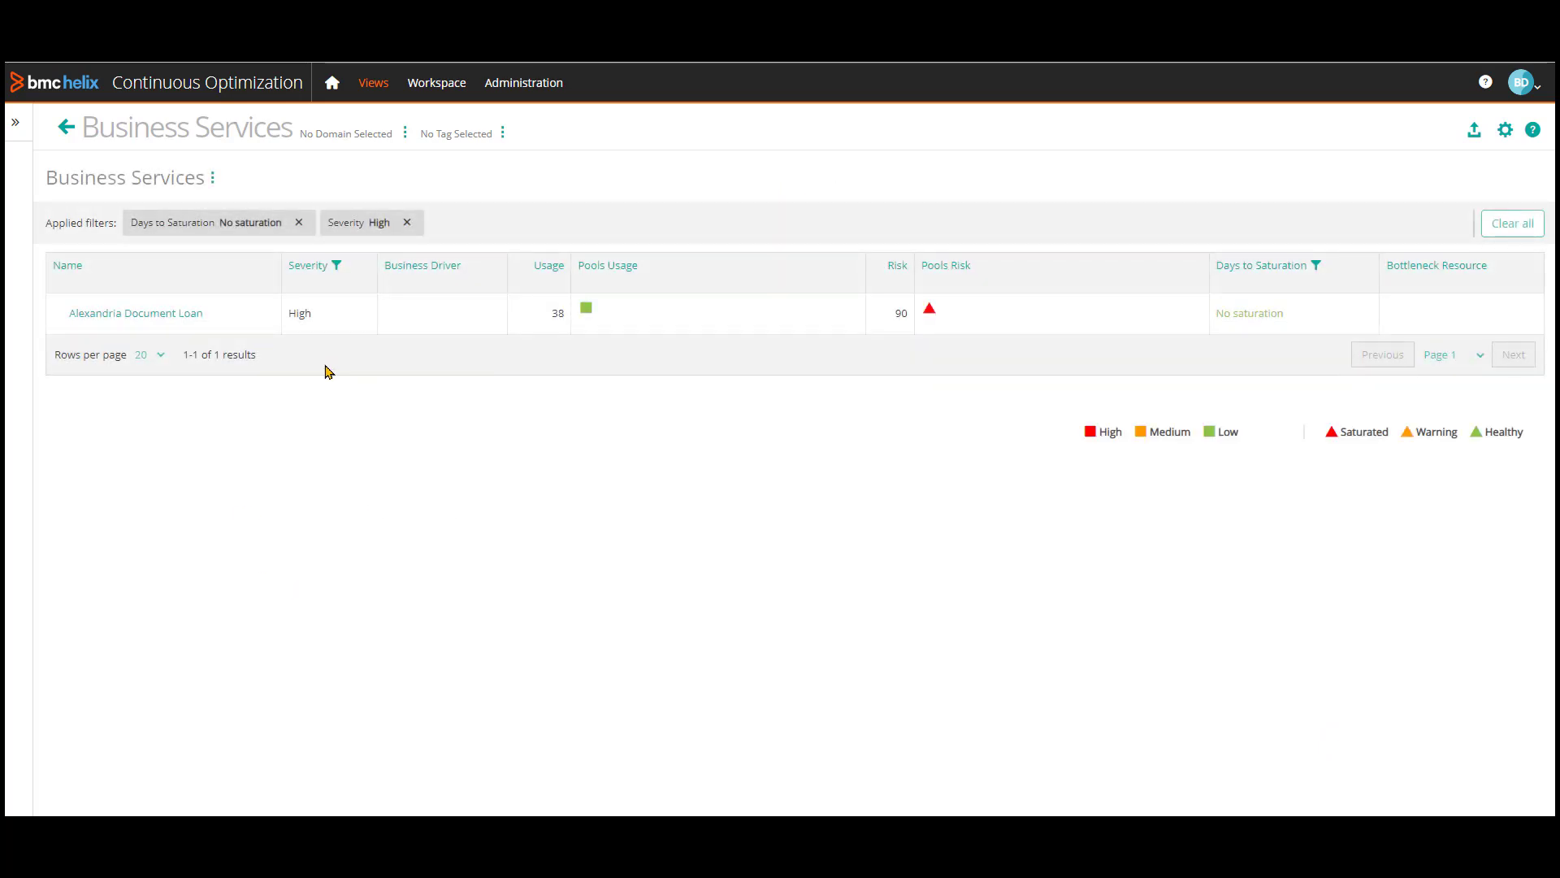
{"action": "left_click", "coordinate": [63, 134]}
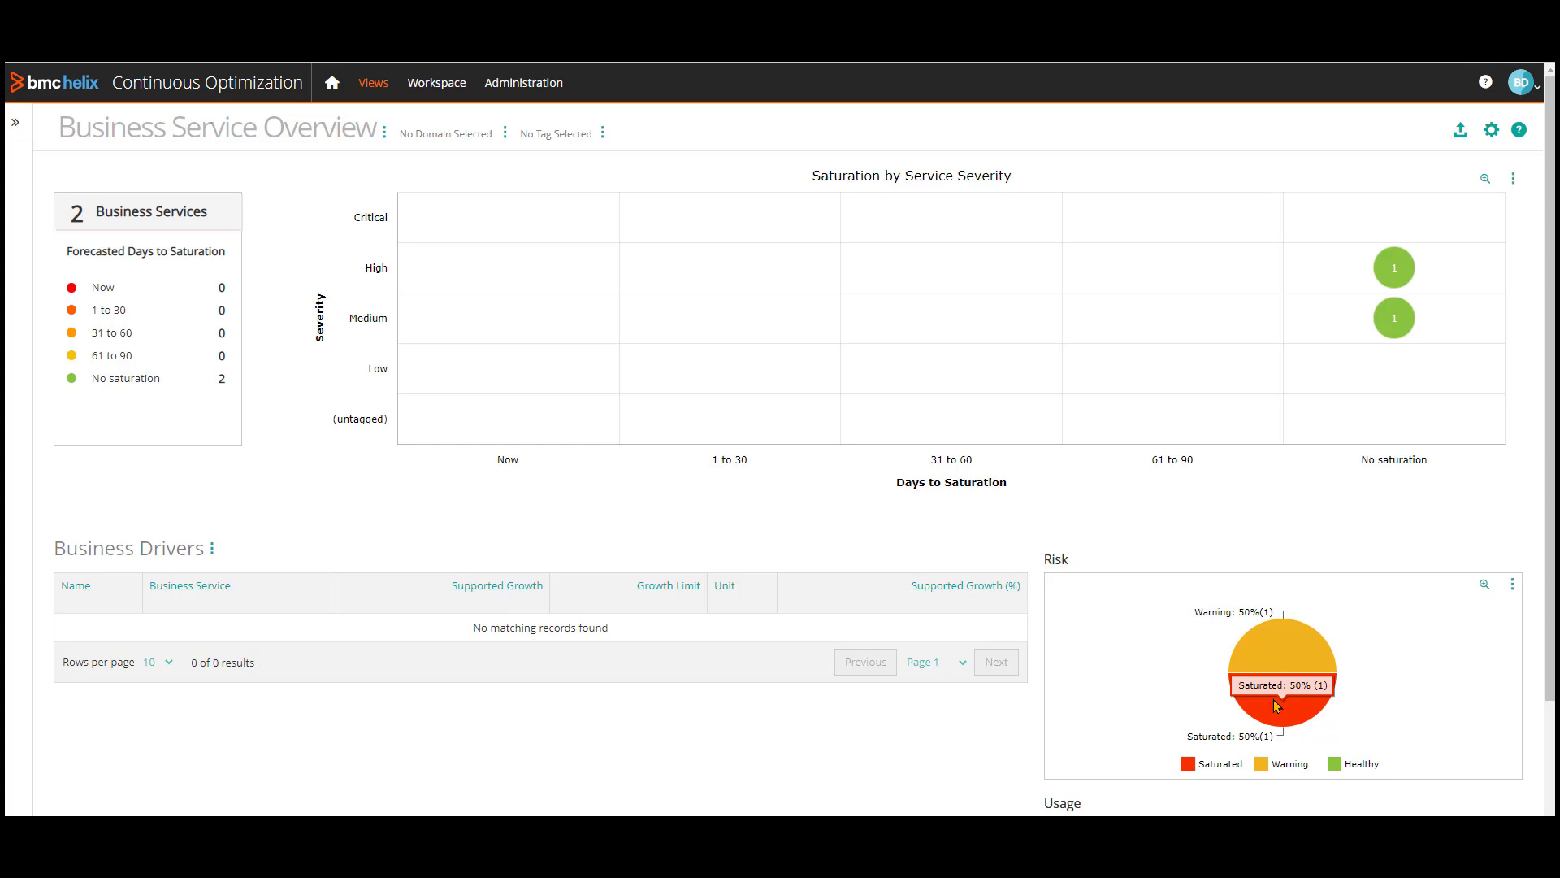
List the business services in the Saturated risk group and open the service pool details behind Alexandria Document Loan's pool risk.
{"action": "left_click", "coordinate": [1276, 704]}
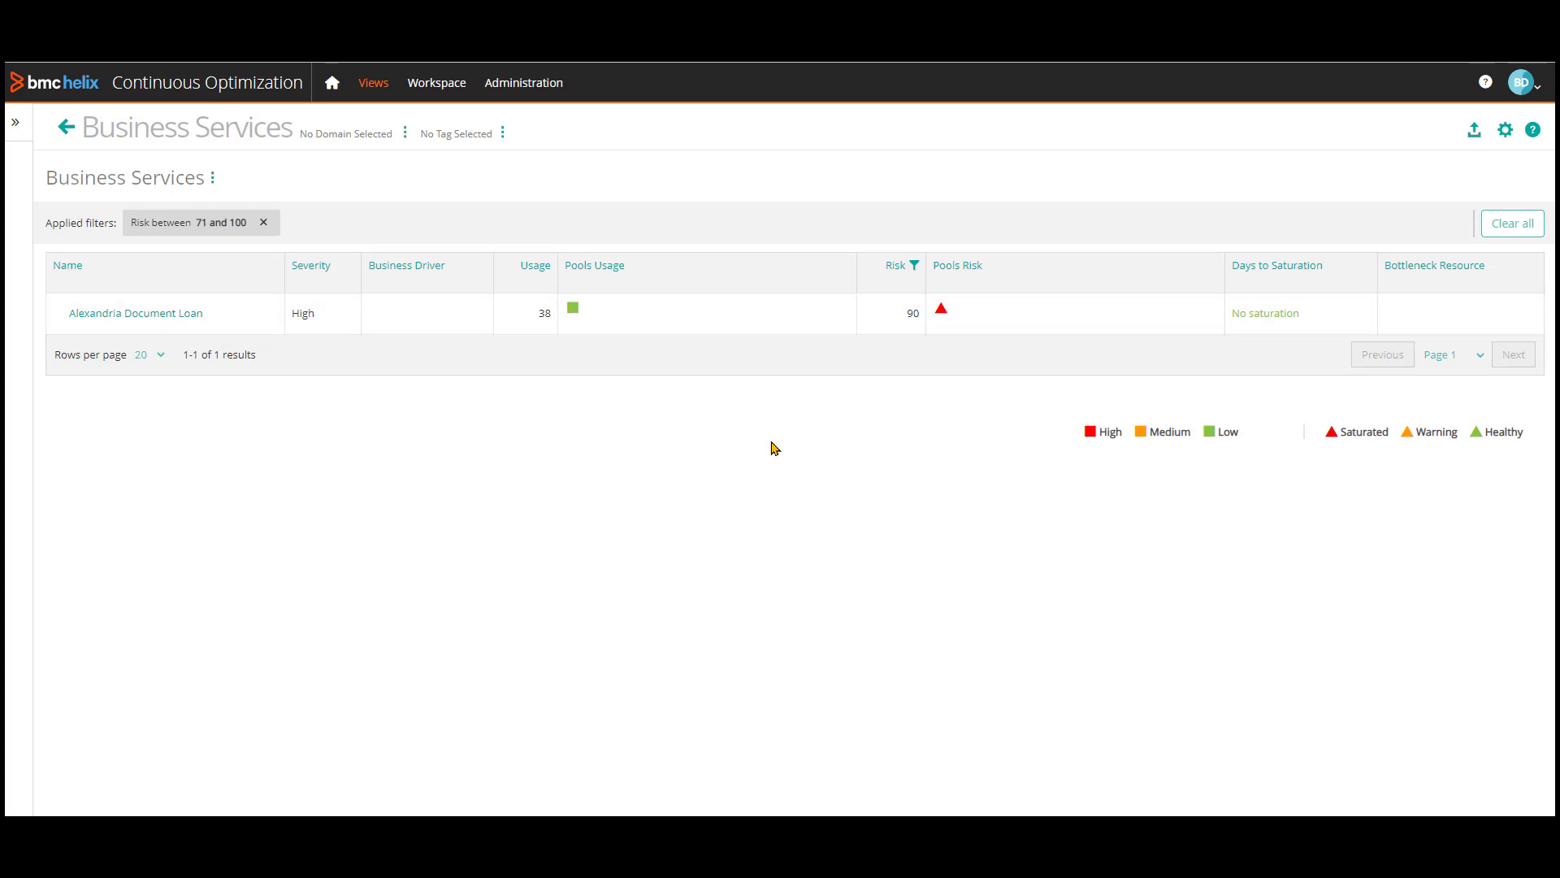
{"action": "mouse_move", "coordinate": [942, 317]}
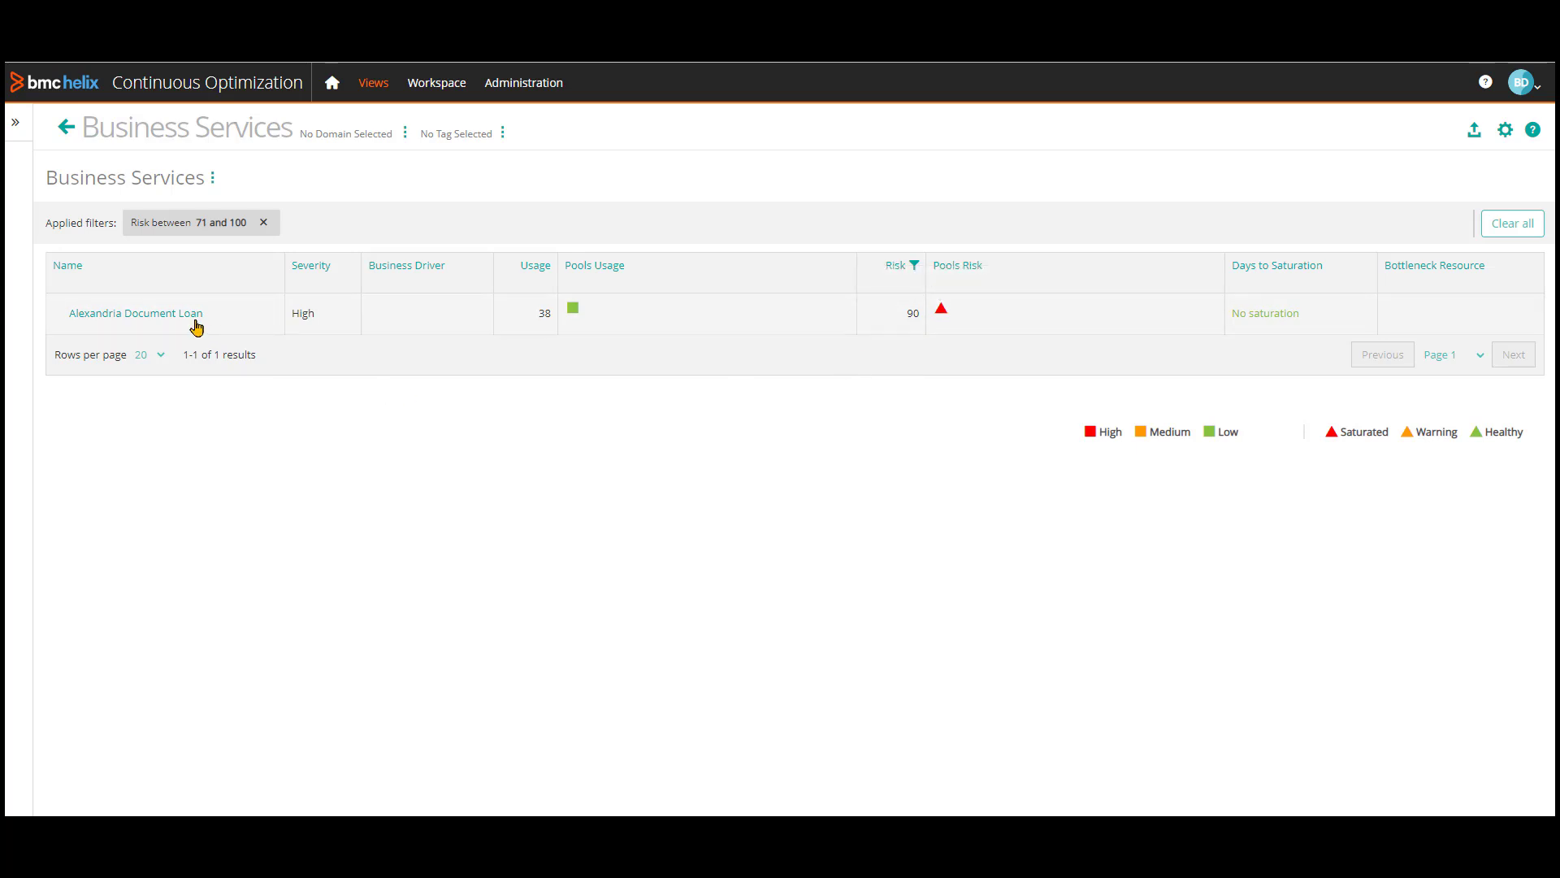
{"action": "left_click", "coordinate": [943, 314]}
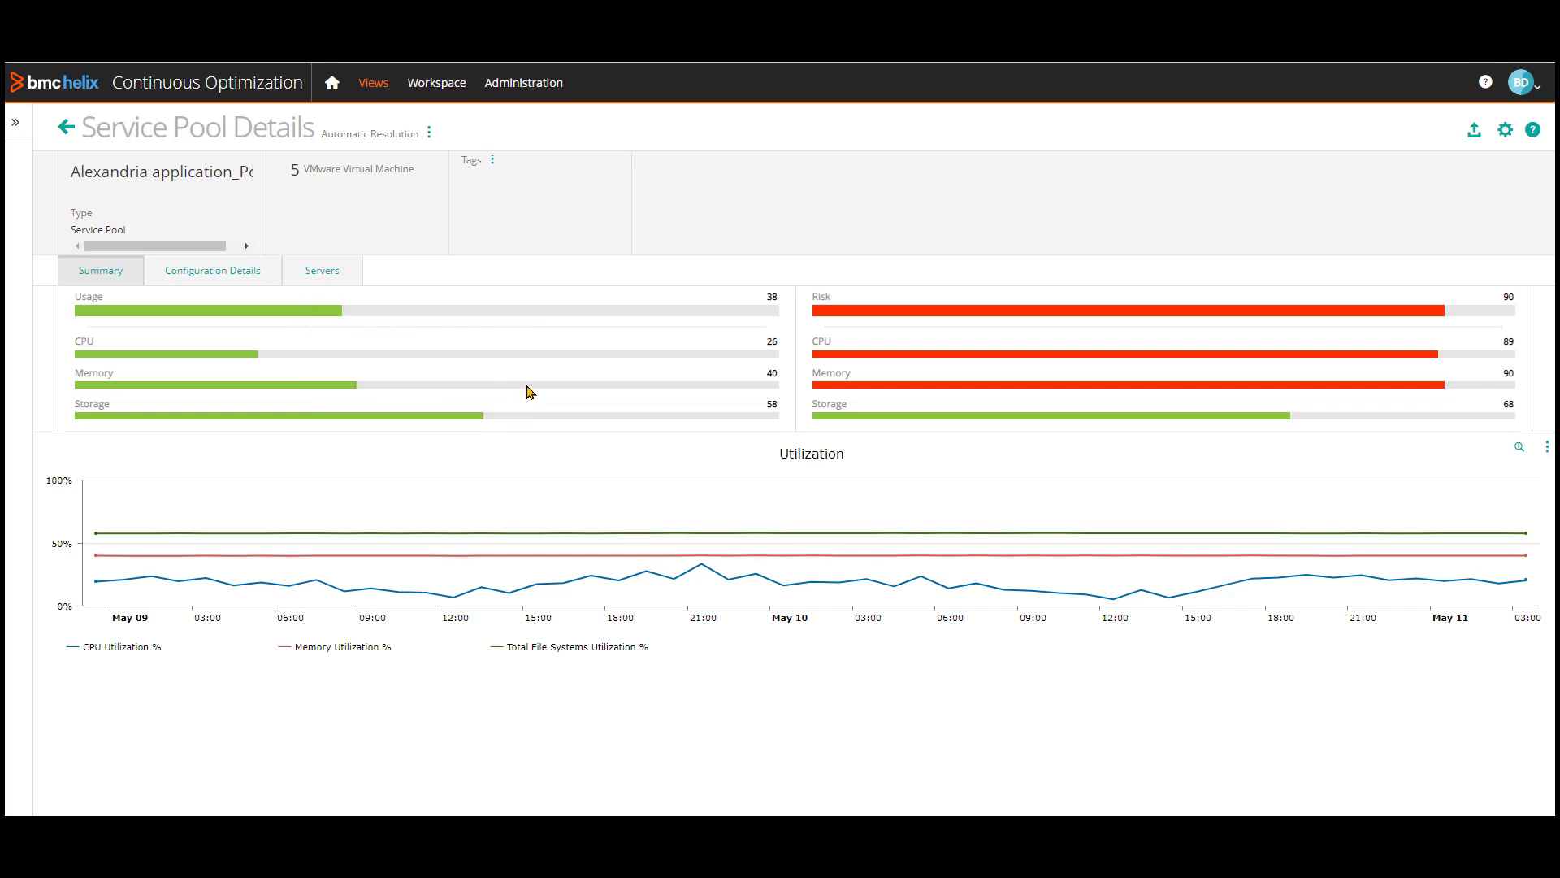
Examine the service pool's usage and risk bars, including the factors contributing to CPU and memory risk.
{"action": "mouse_move", "coordinate": [550, 309]}
{"action": "mouse_move", "coordinate": [1027, 313]}
{"action": "mouse_move", "coordinate": [965, 359]}
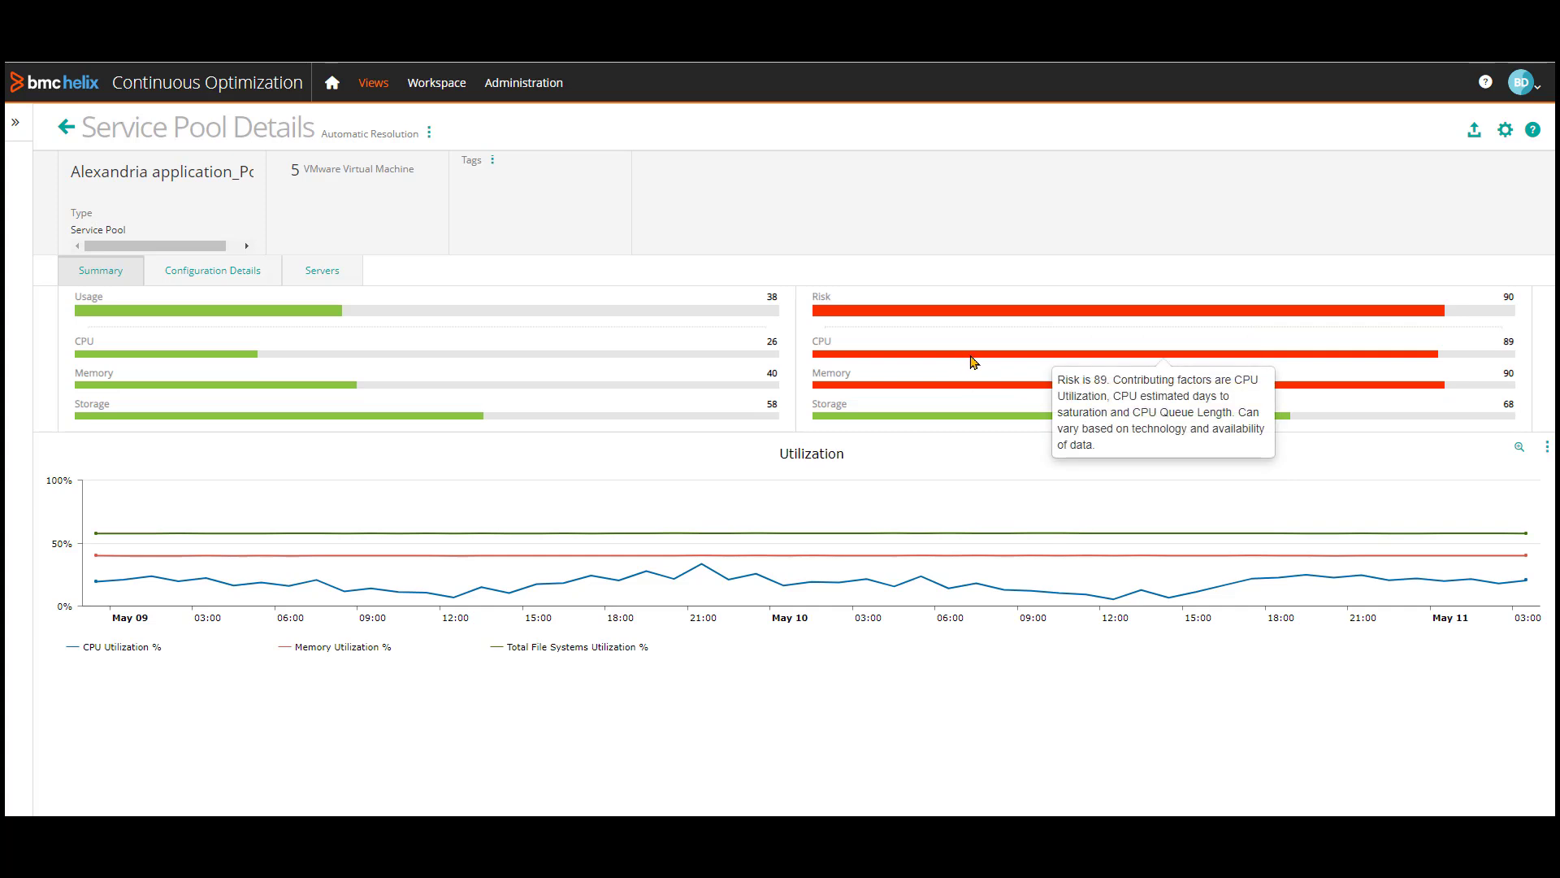
{"action": "mouse_move", "coordinate": [999, 390]}
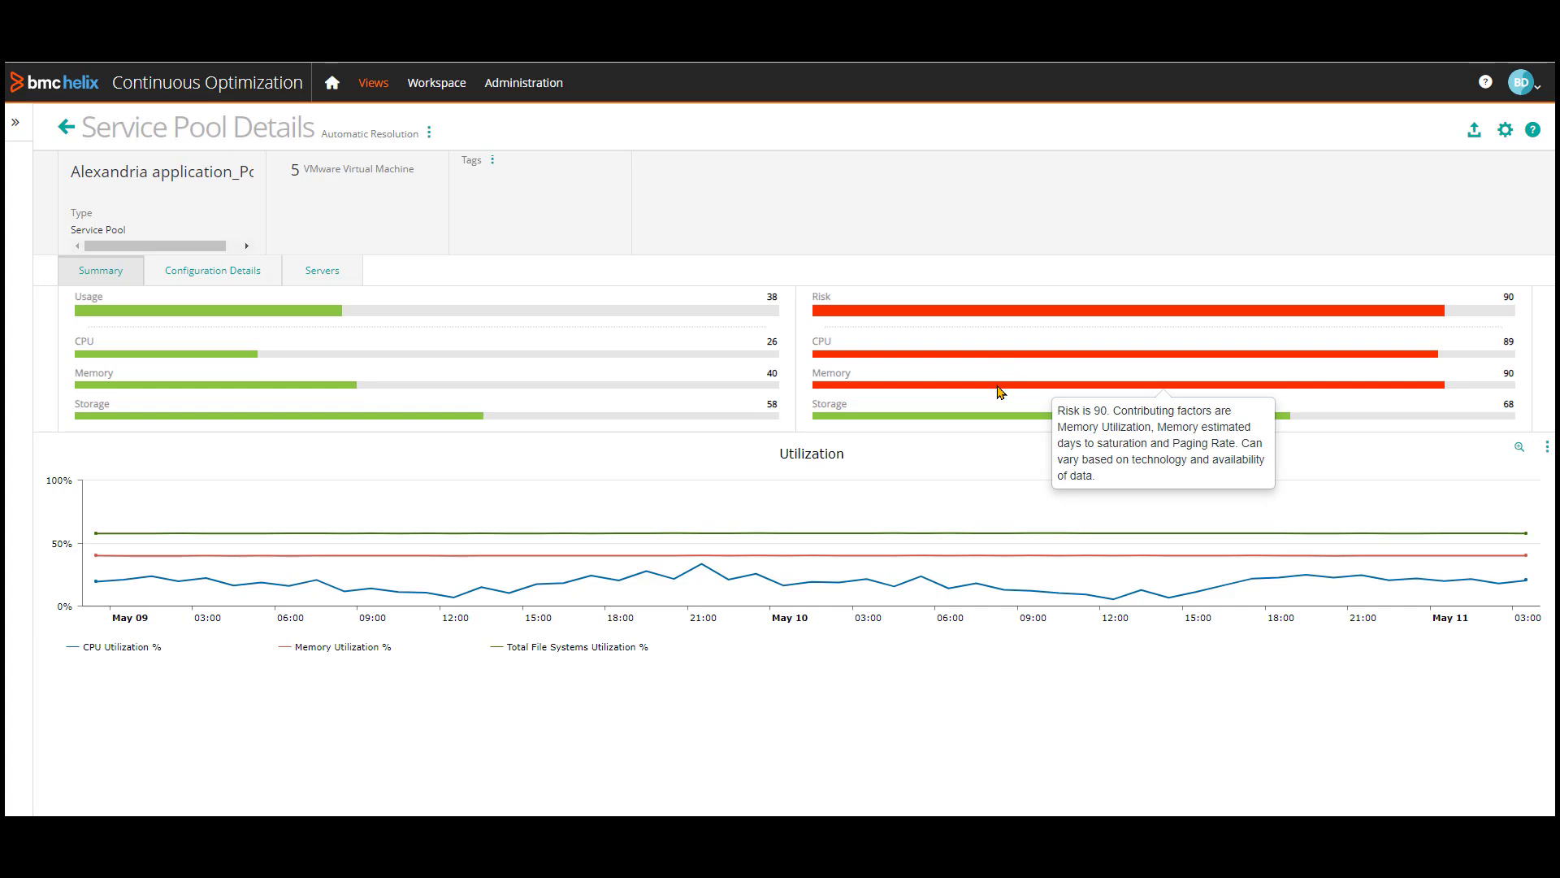
{"action": "mouse_move", "coordinate": [979, 317]}
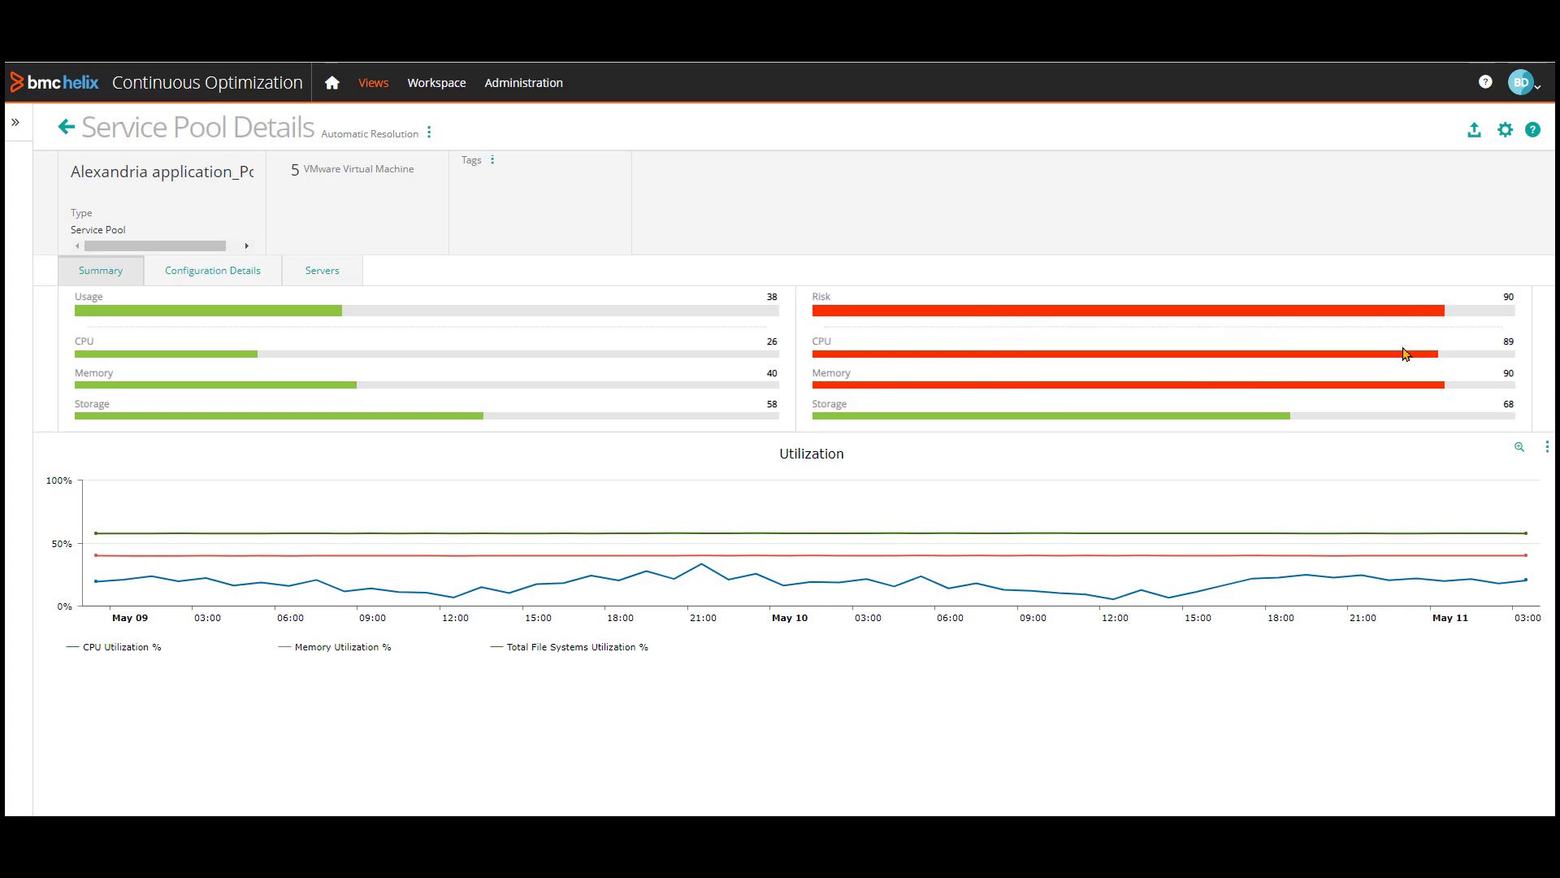
{"action": "mouse_move", "coordinate": [1335, 382]}
Show the servers in the service pool and expand profile and billing to compare their CPU, memory and storage usage and risk.
{"action": "left_click", "coordinate": [344, 276]}
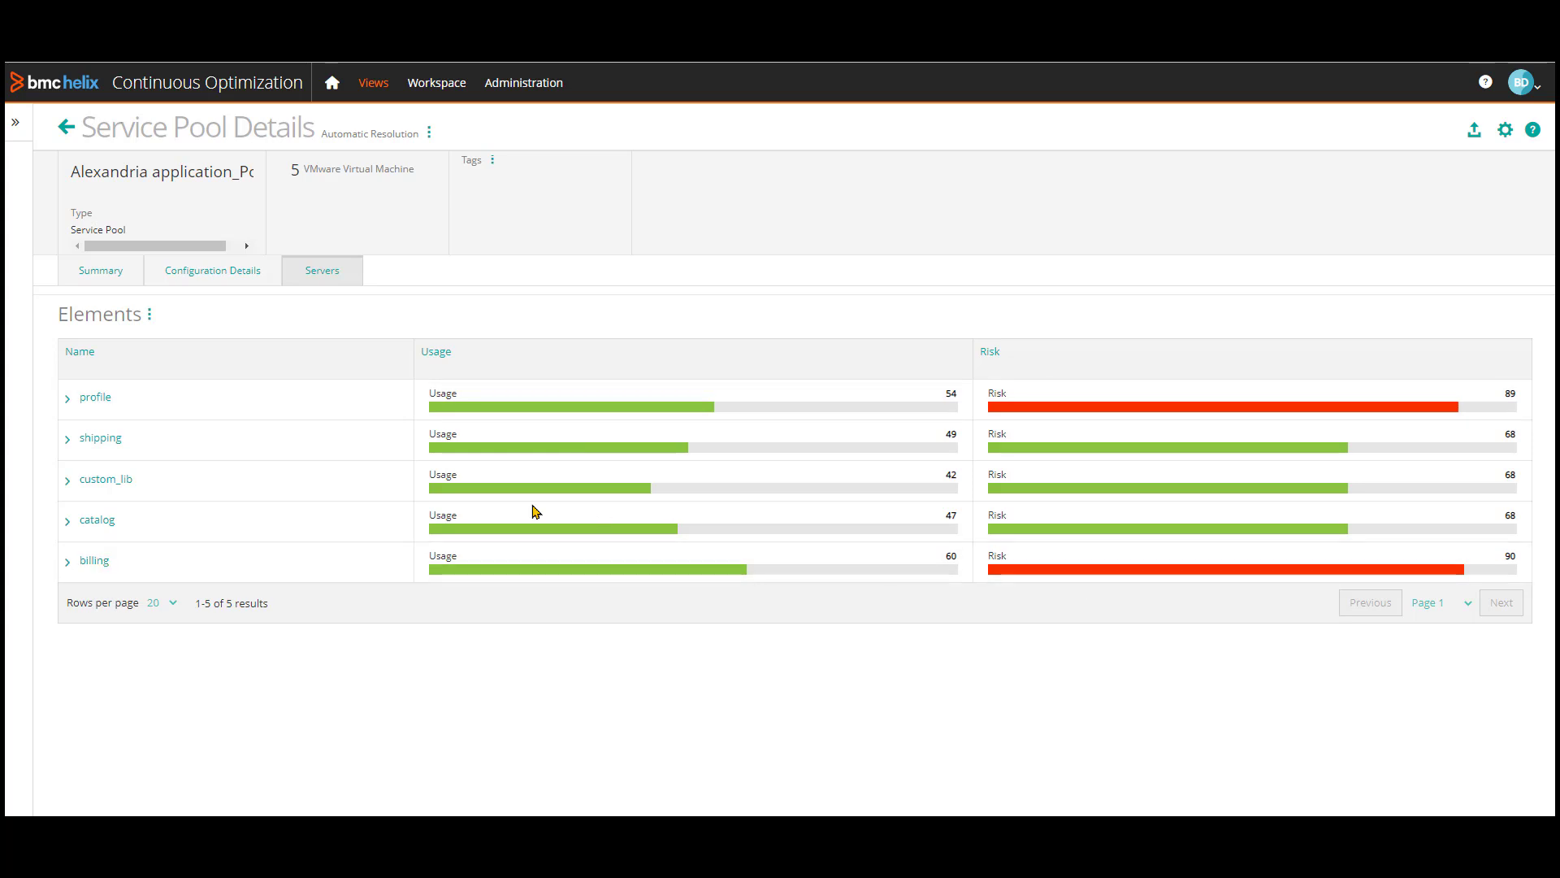
{"action": "left_click", "coordinate": [81, 408]}
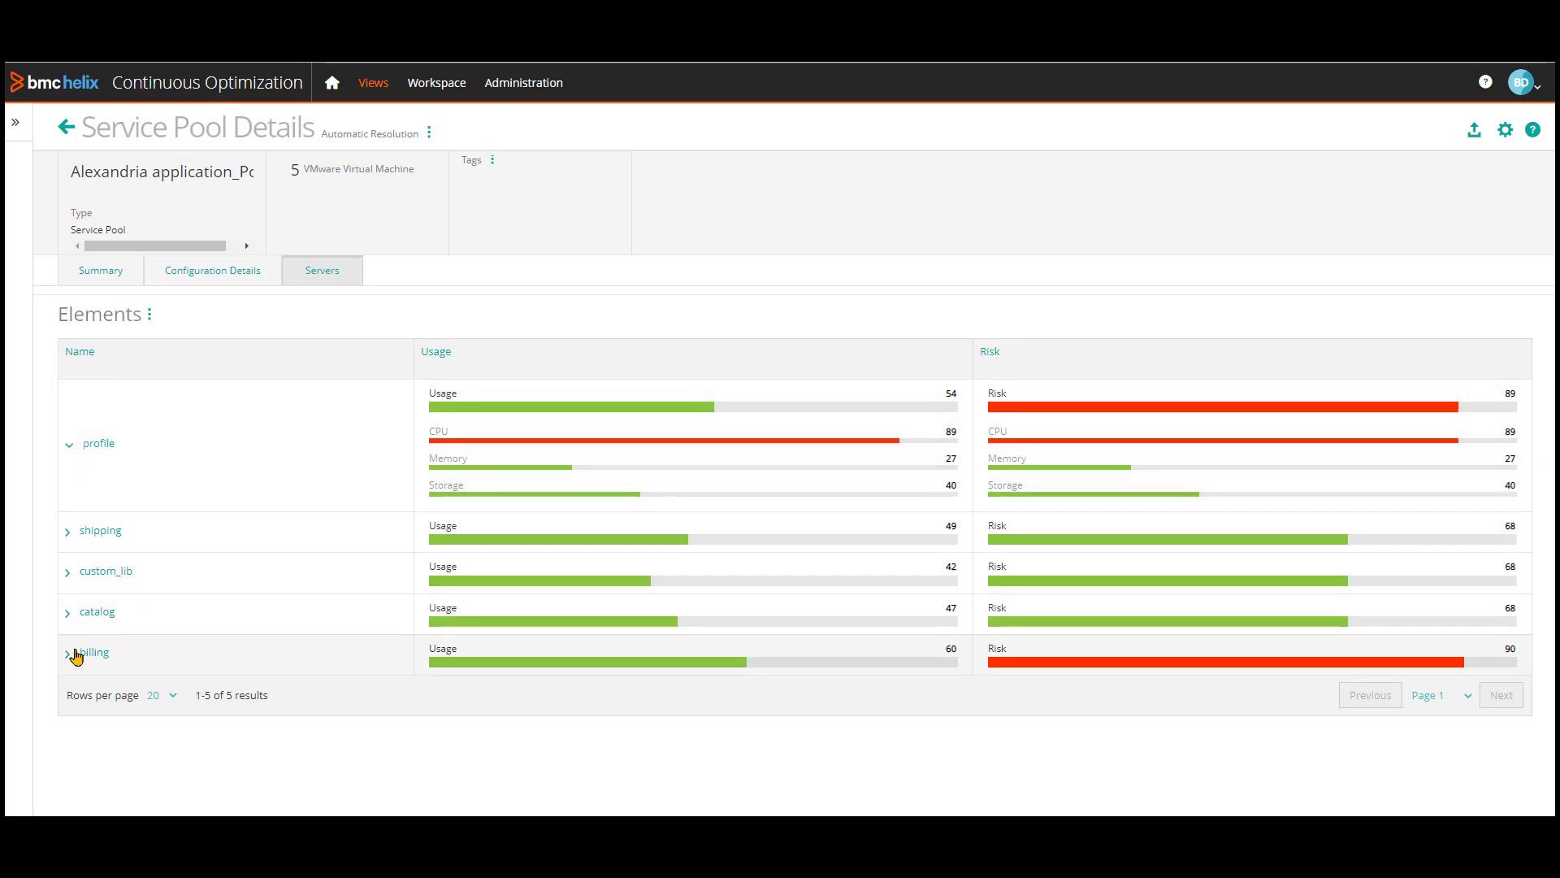
{"action": "left_click", "coordinate": [69, 654]}
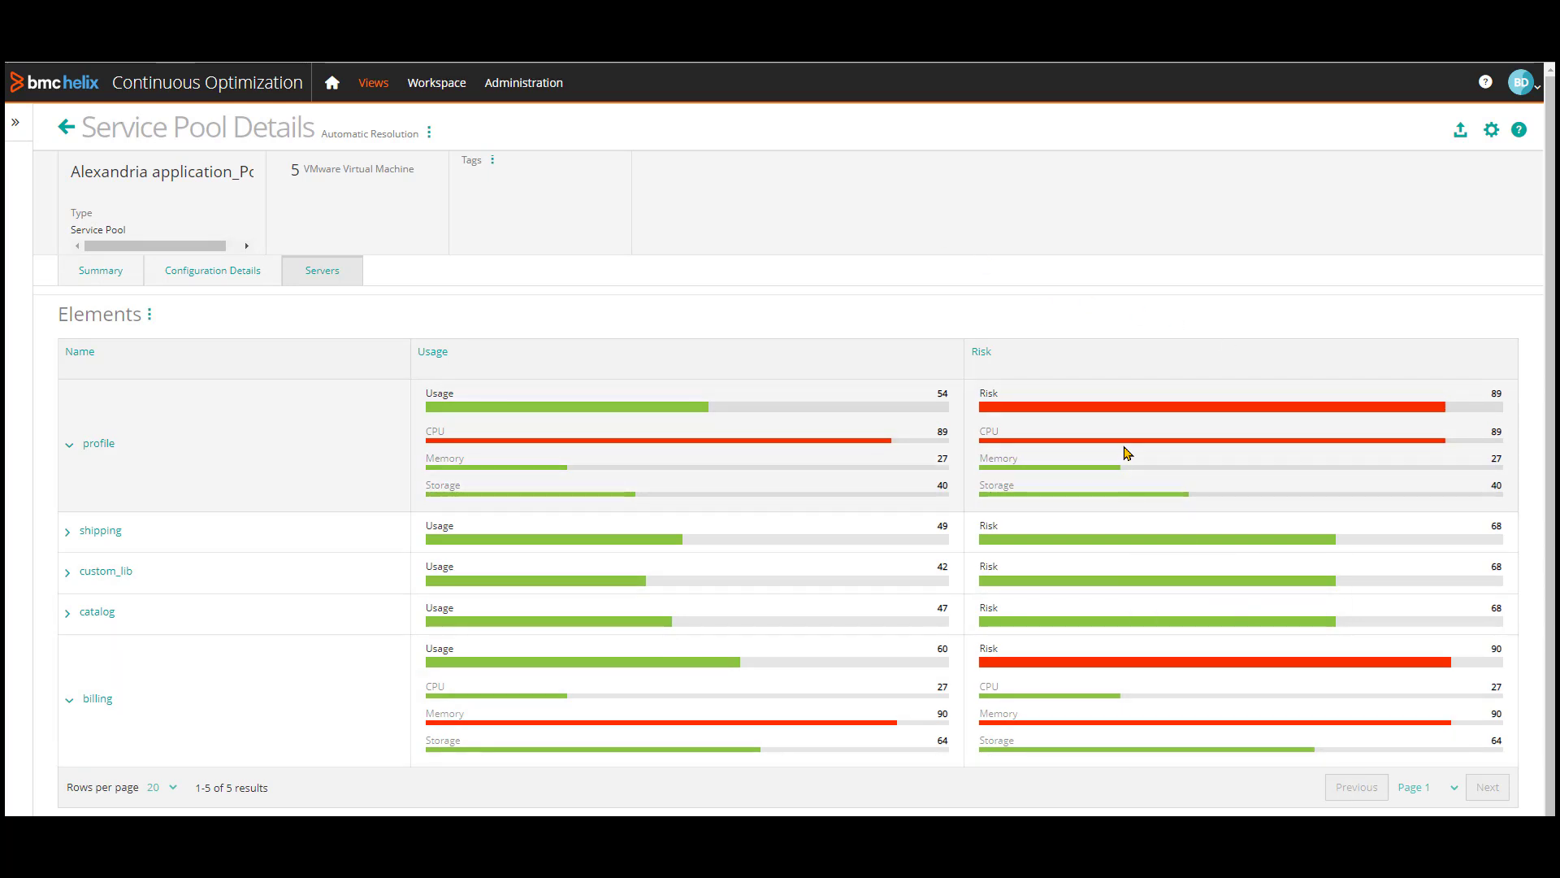
{"action": "mouse_move", "coordinate": [1009, 451]}
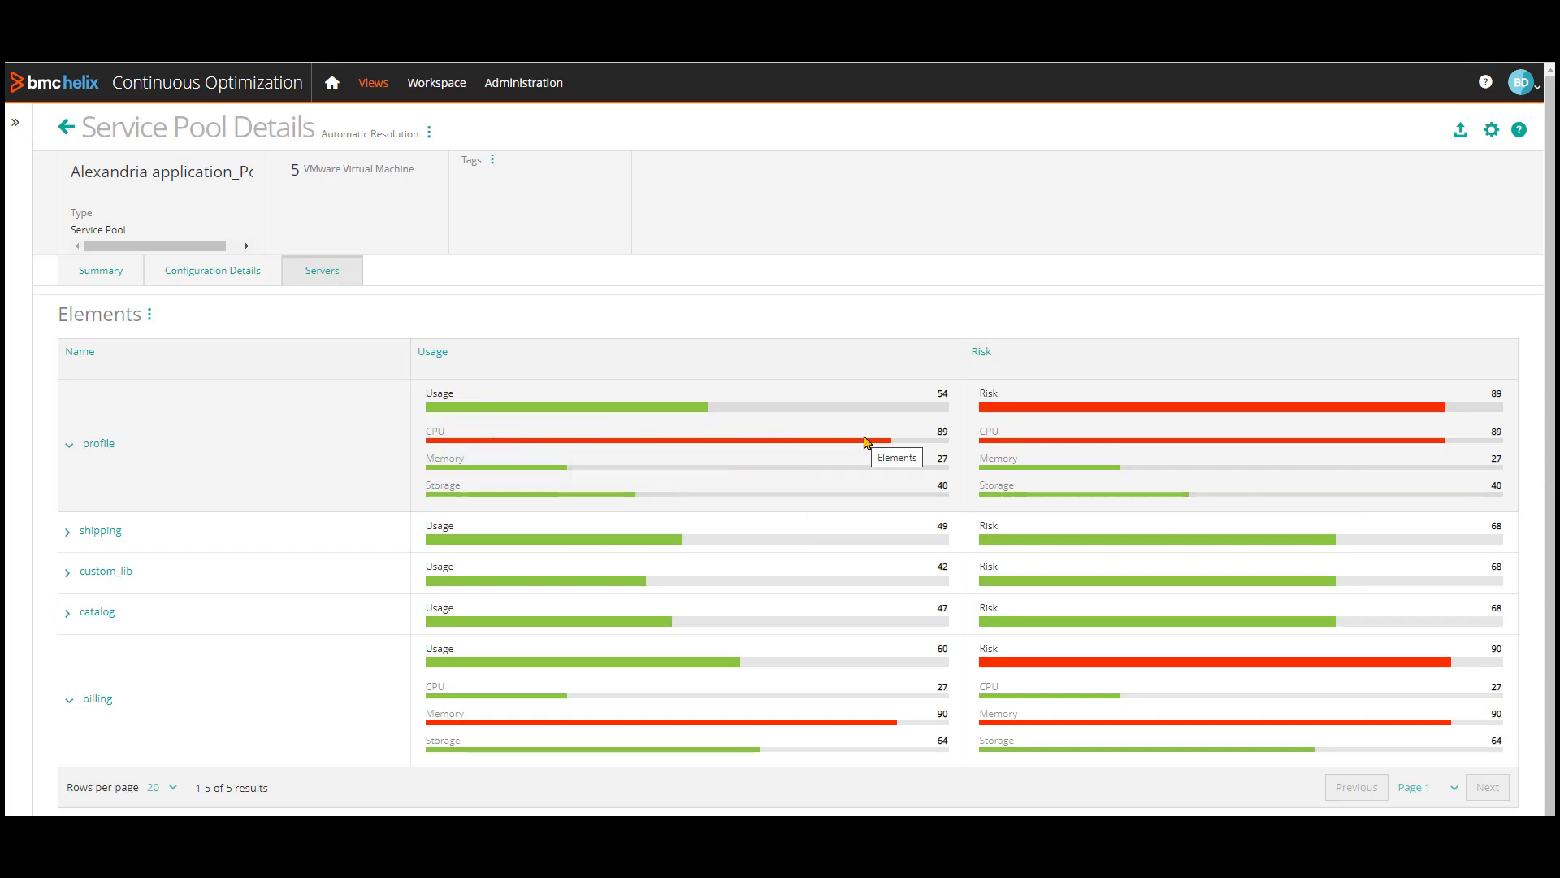
Review the CPU and memory utilization charts of the profile and billing virtual machines, returning to the pool's server list.
{"action": "left_click", "coordinate": [93, 442]}
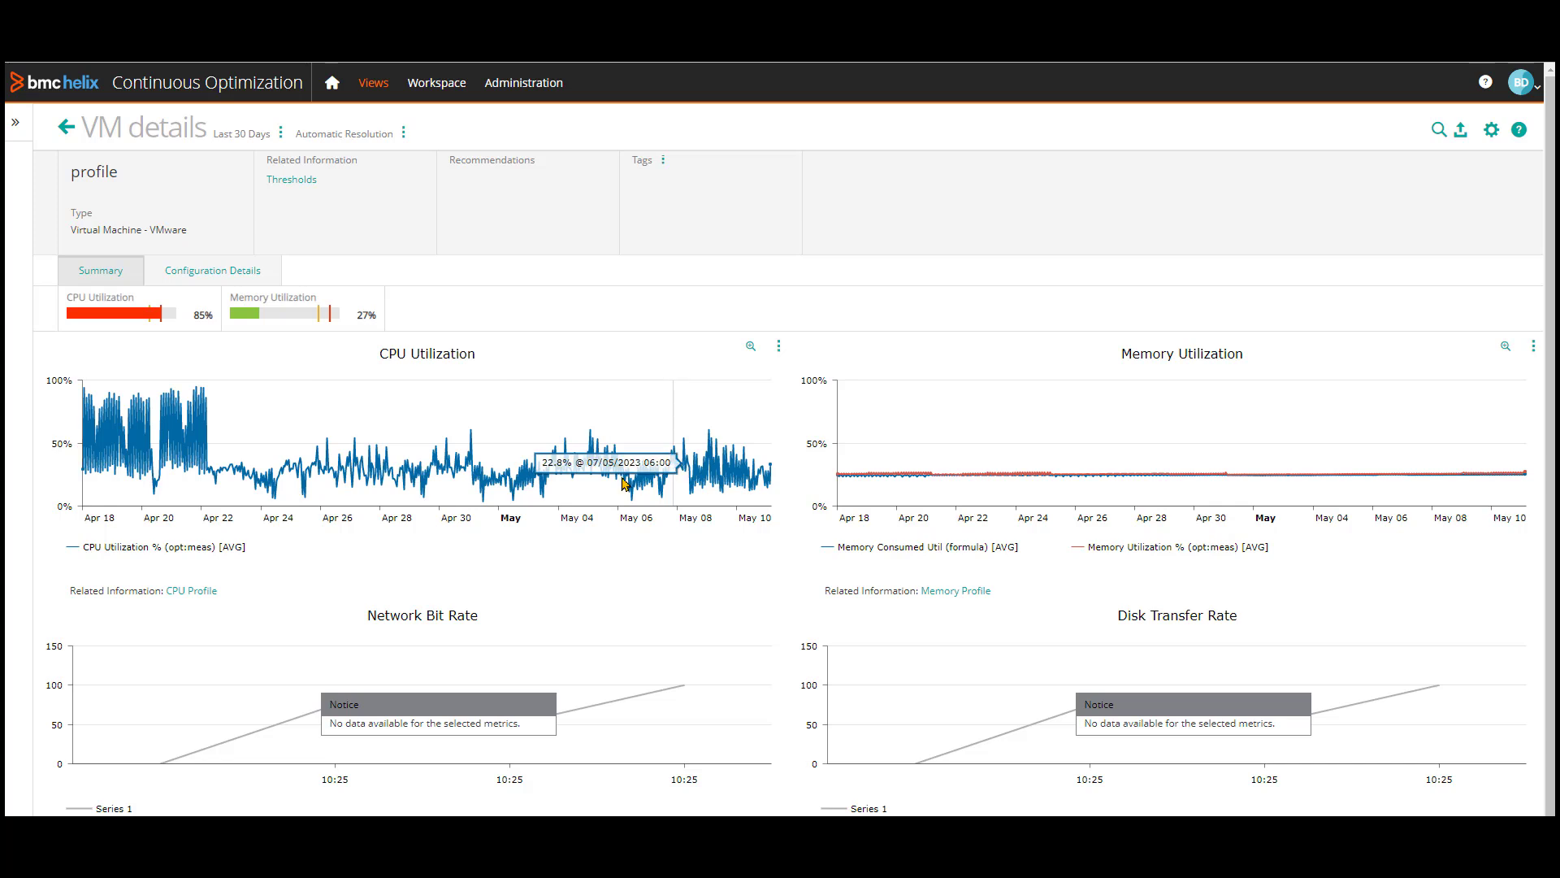
{"action": "left_click", "coordinate": [67, 131]}
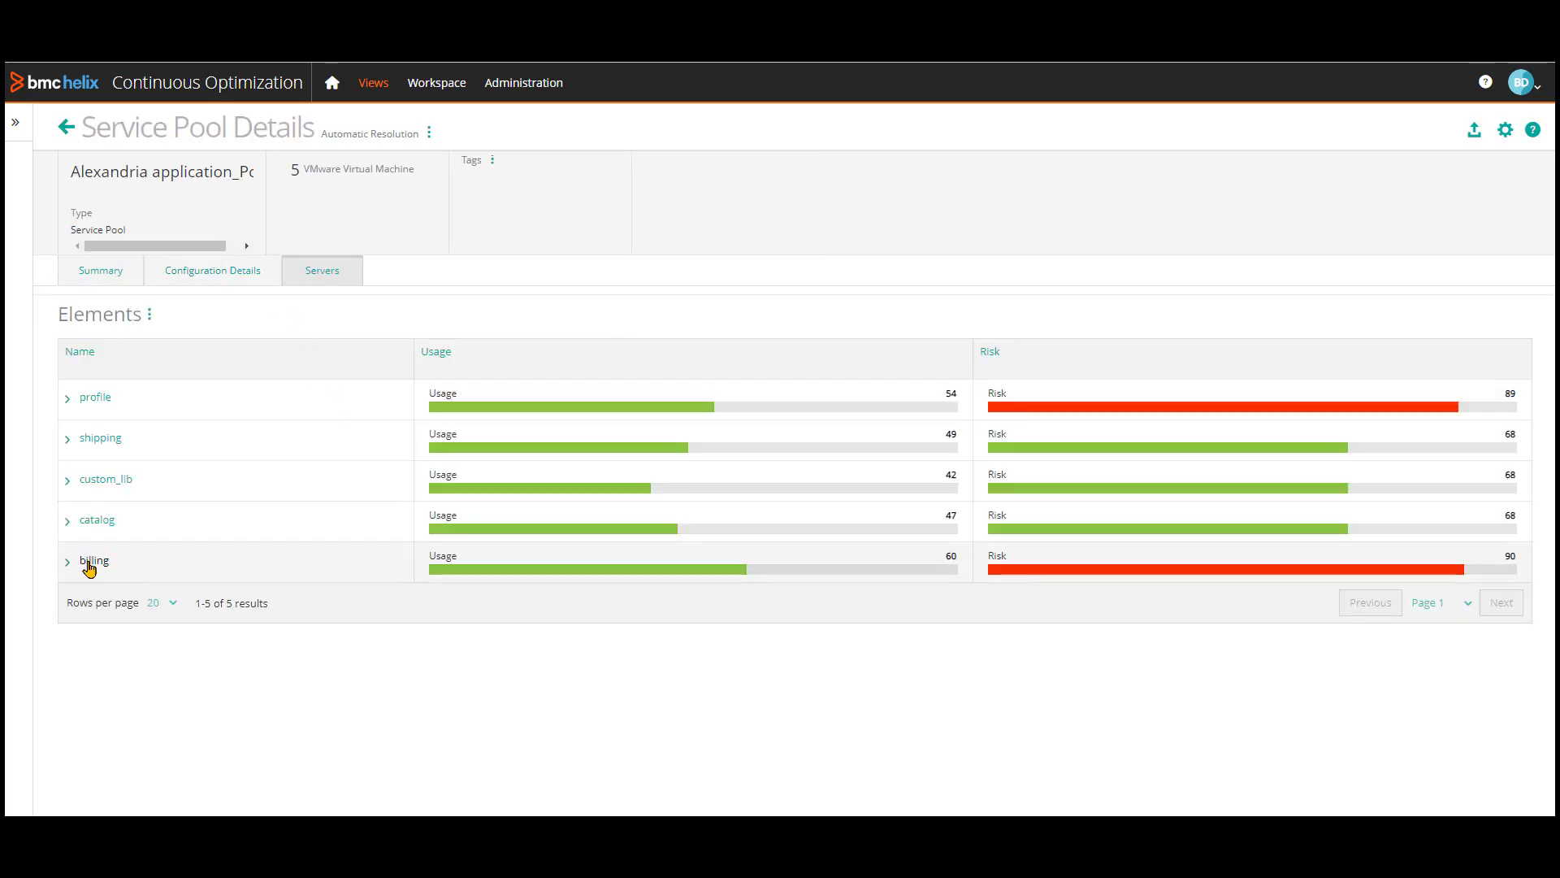
{"action": "left_click", "coordinate": [94, 562]}
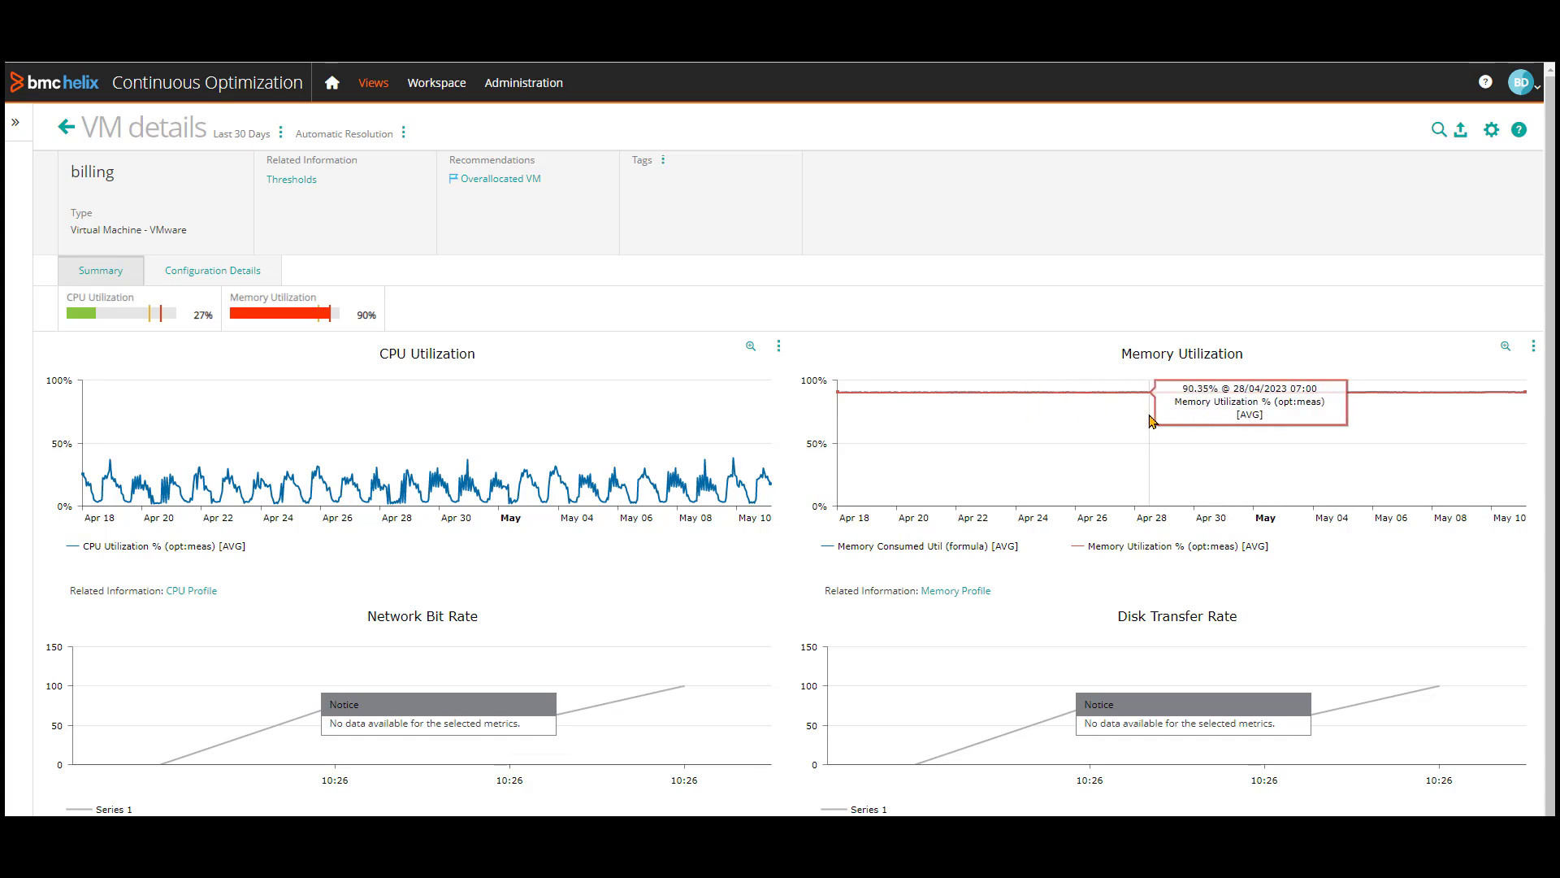
{"action": "left_click", "coordinate": [65, 126]}
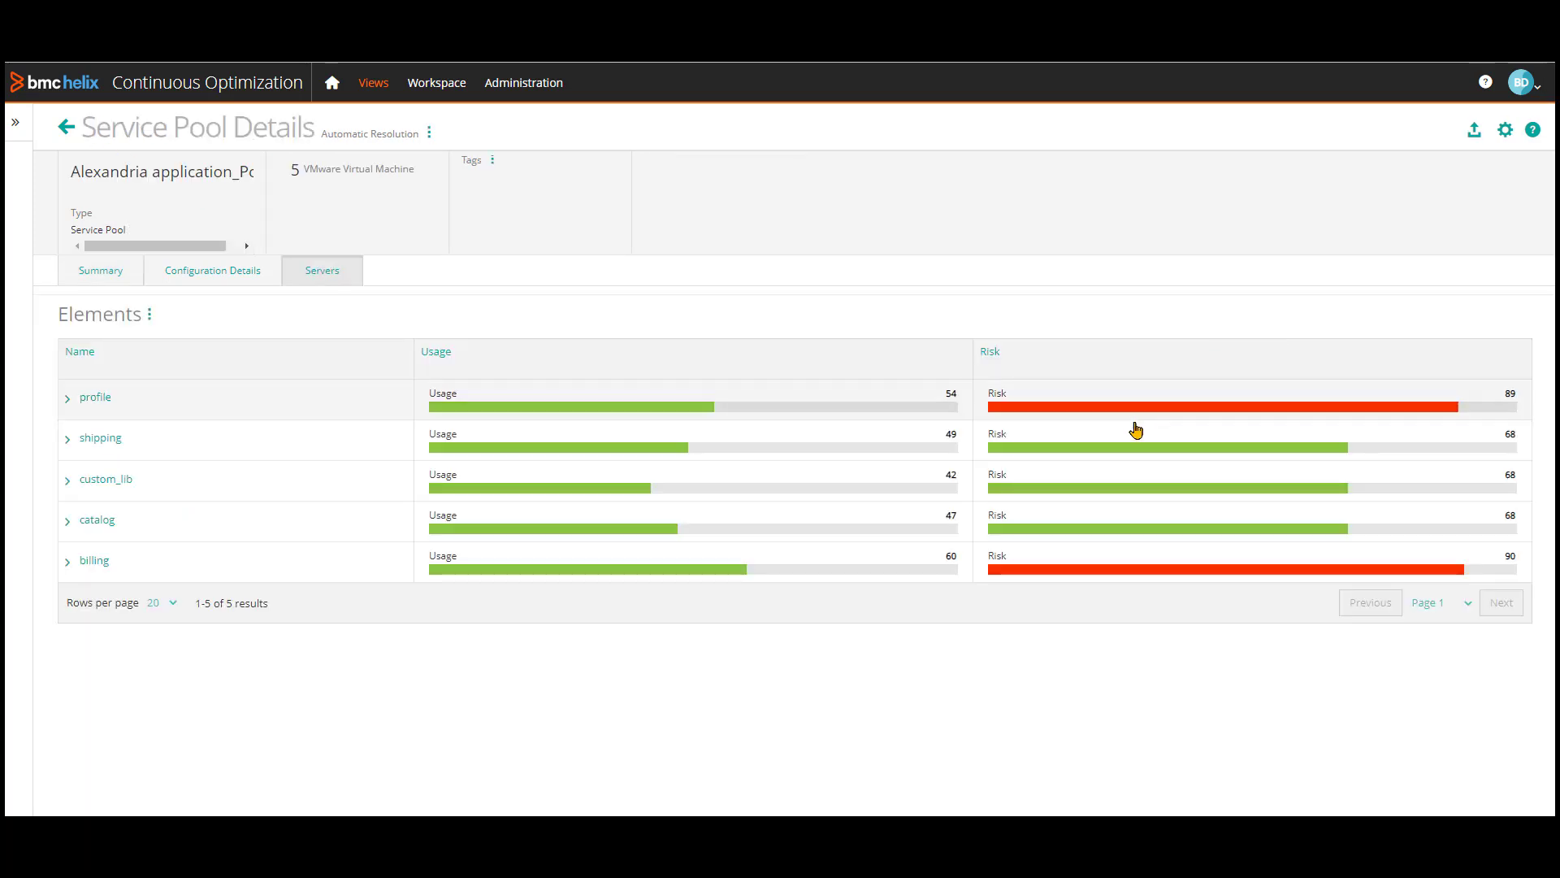